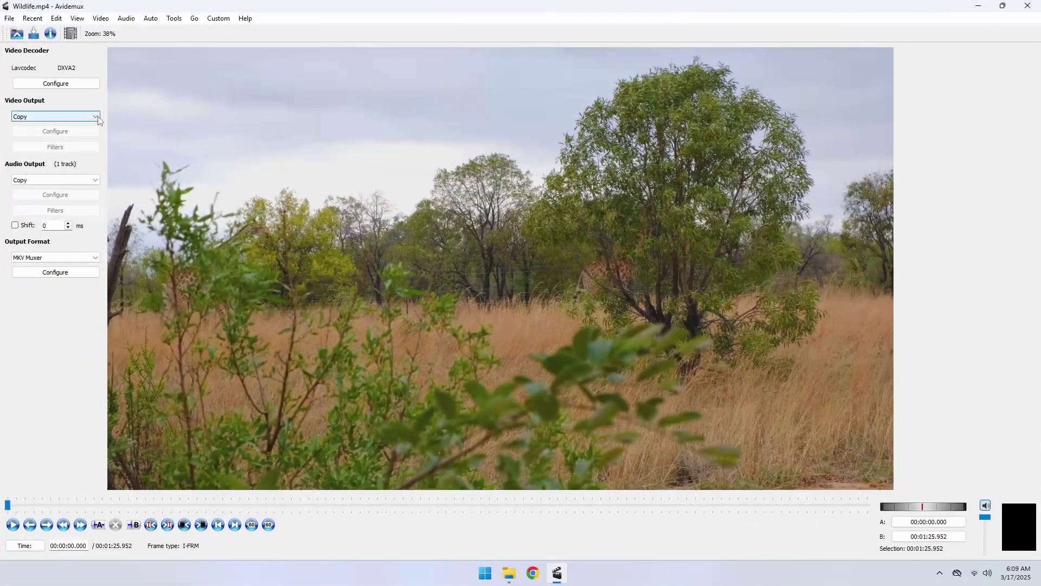
Keep Copy for video and audio output, then download the Avidemux 64-bit Windows installer to Downloads.
click(97, 116)
click(97, 117)
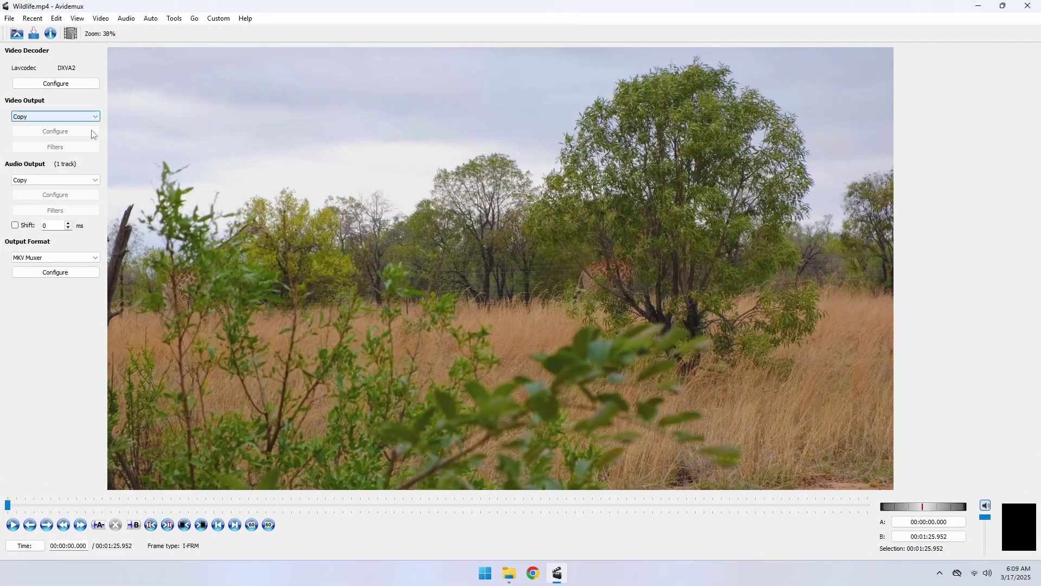
click(95, 182)
click(95, 182)
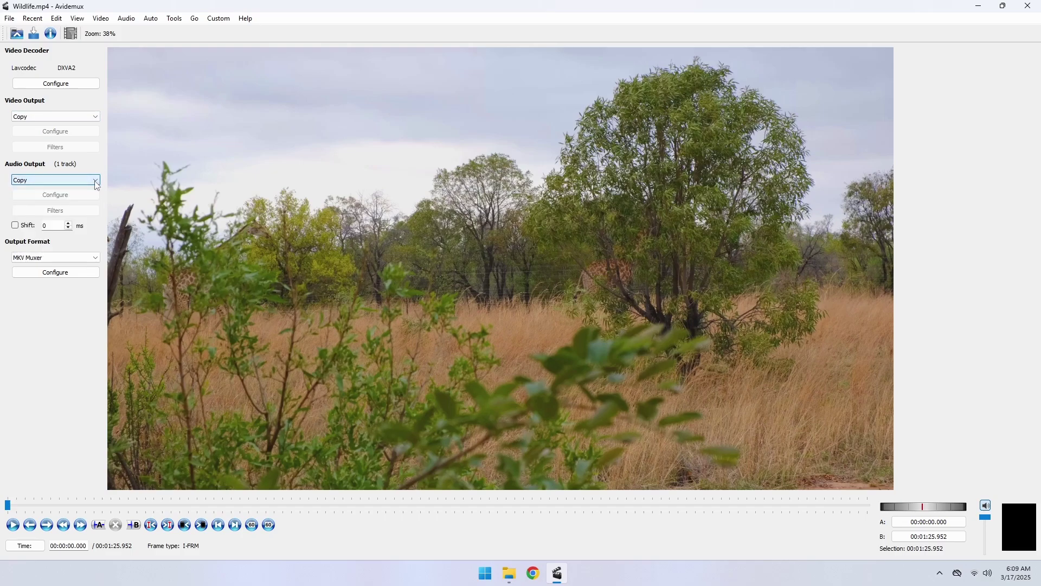
click(92, 258)
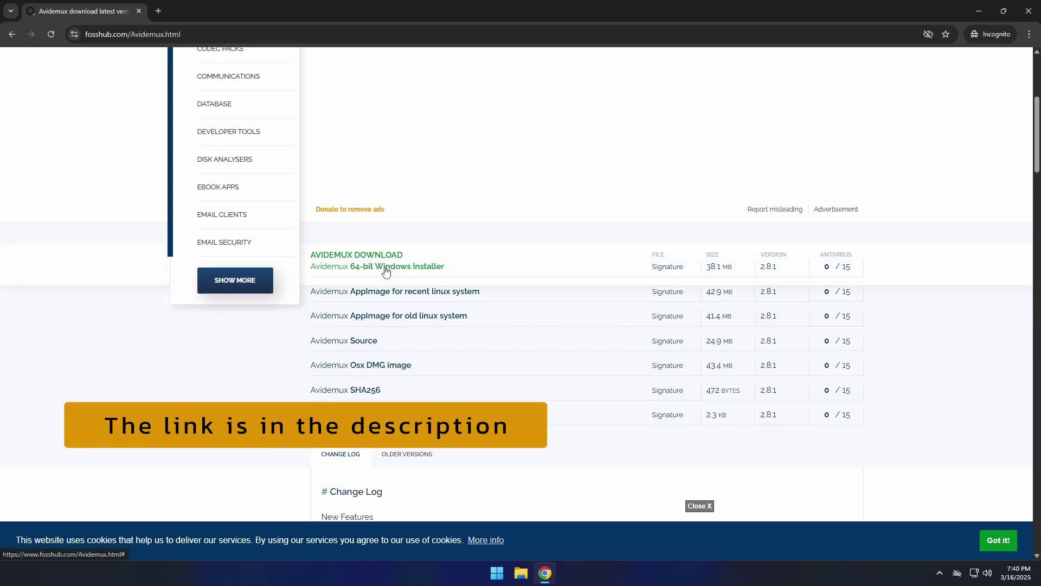
click(385, 269)
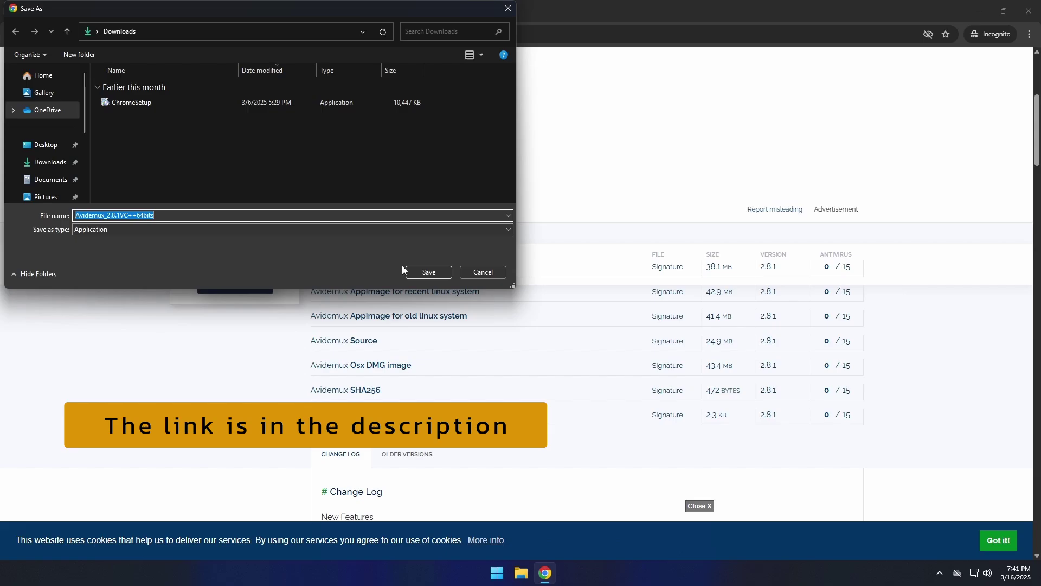
click(422, 272)
Run the downloaded Avidemux installer, keeping the default installation folder and components.
click(952, 35)
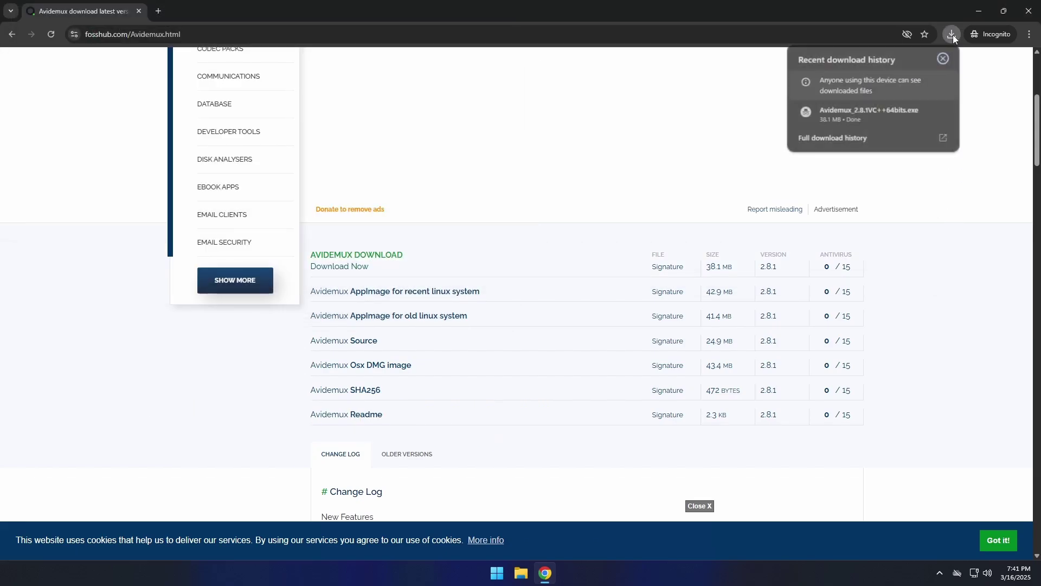
click(890, 110)
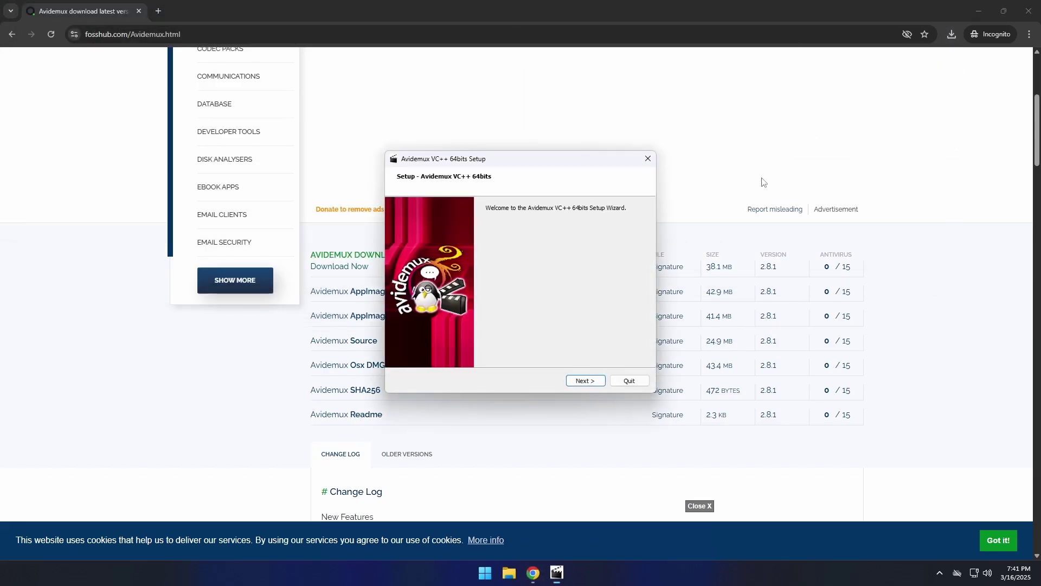
click(586, 381)
click(586, 381)
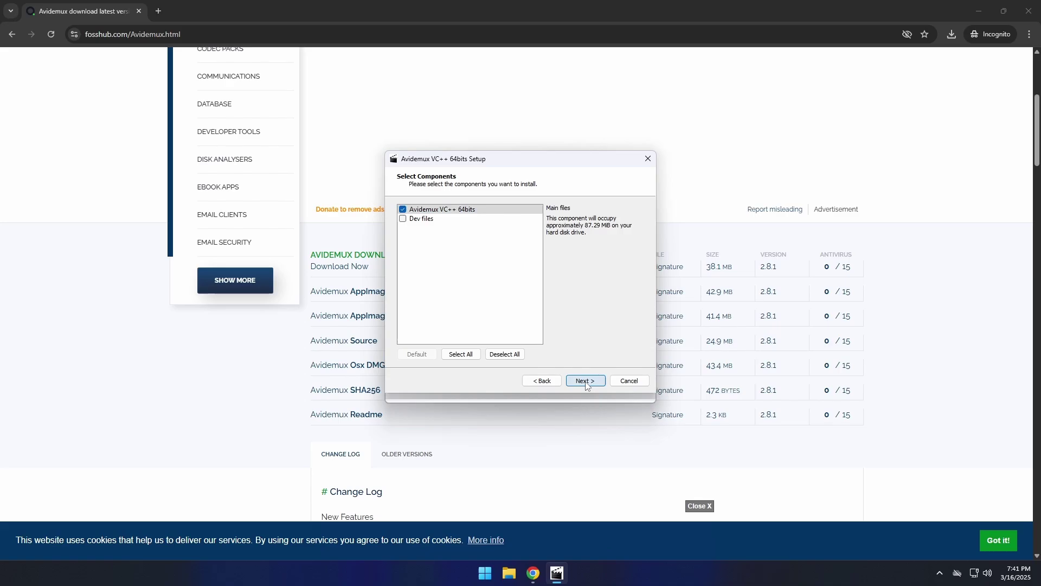
click(586, 381)
Accept the license, install with the default Start Menu folder, approve the UAC prompt, and finish.
click(449, 356)
click(581, 391)
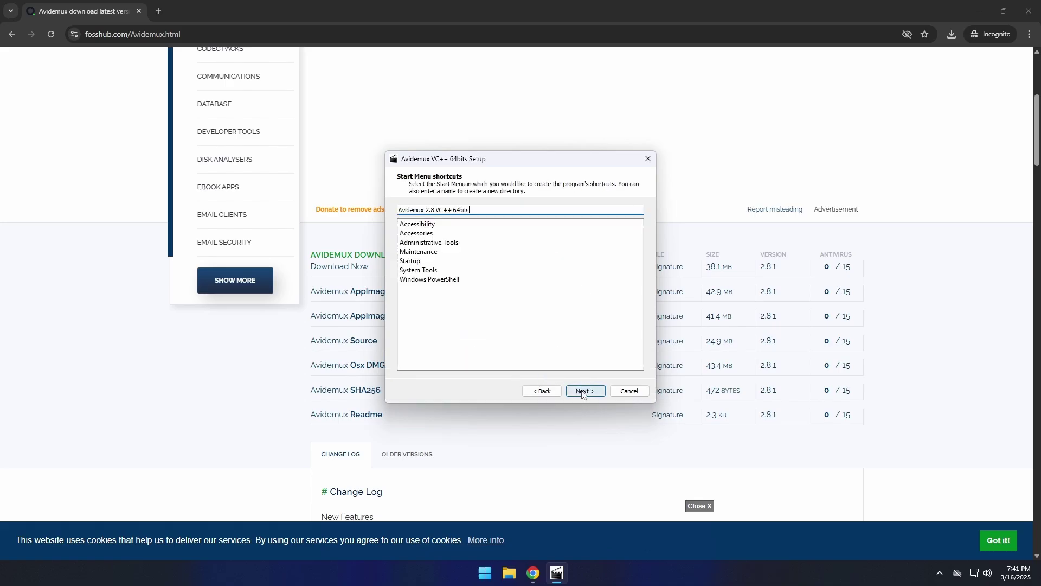
click(583, 391)
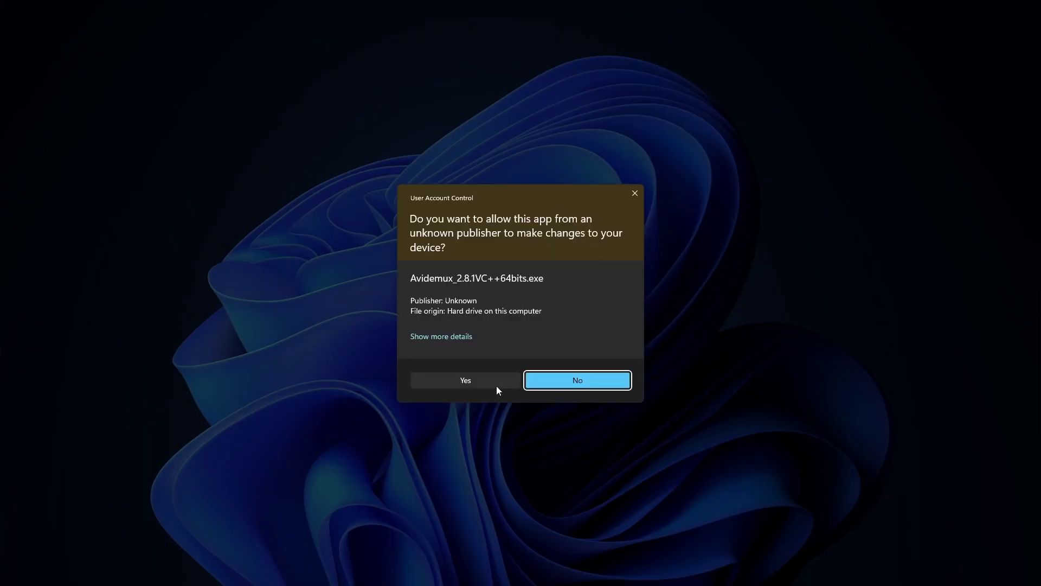
click(497, 385)
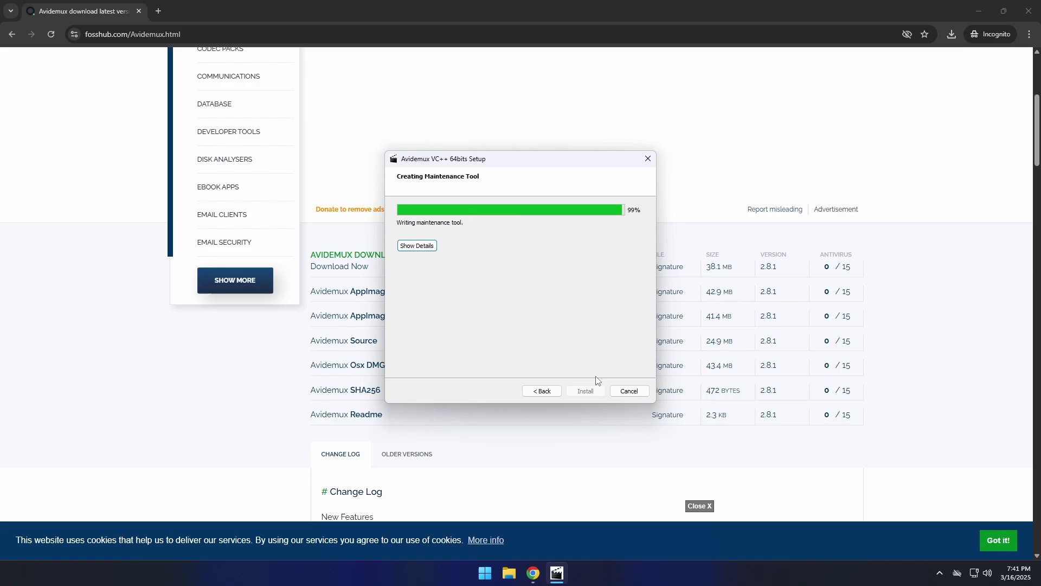
click(627, 390)
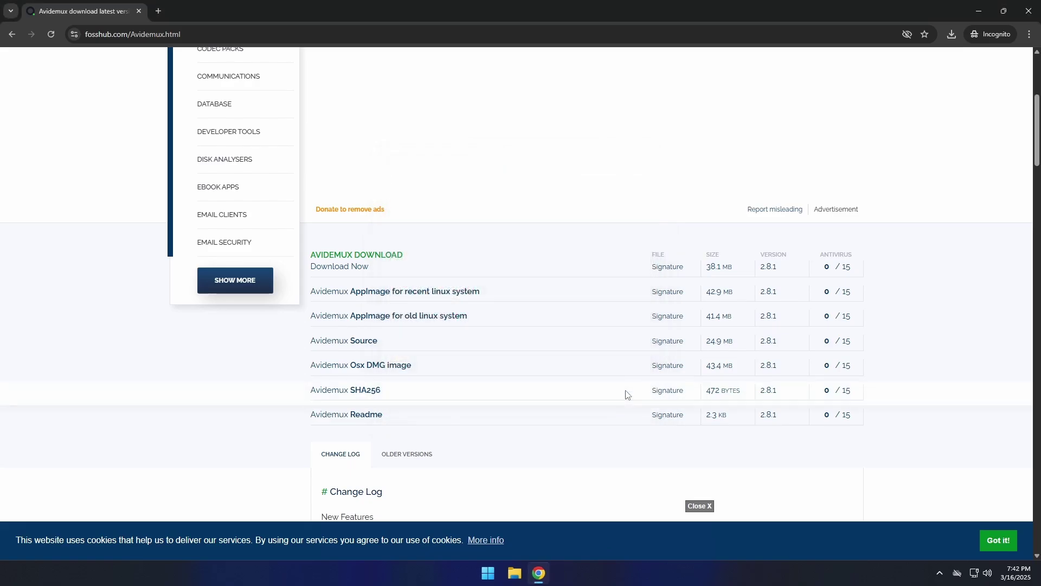
Close Chrome and launch avidemux from the Start menu's Avidemux 2.8 VC++ 64bits folder.
click(1028, 12)
click(497, 573)
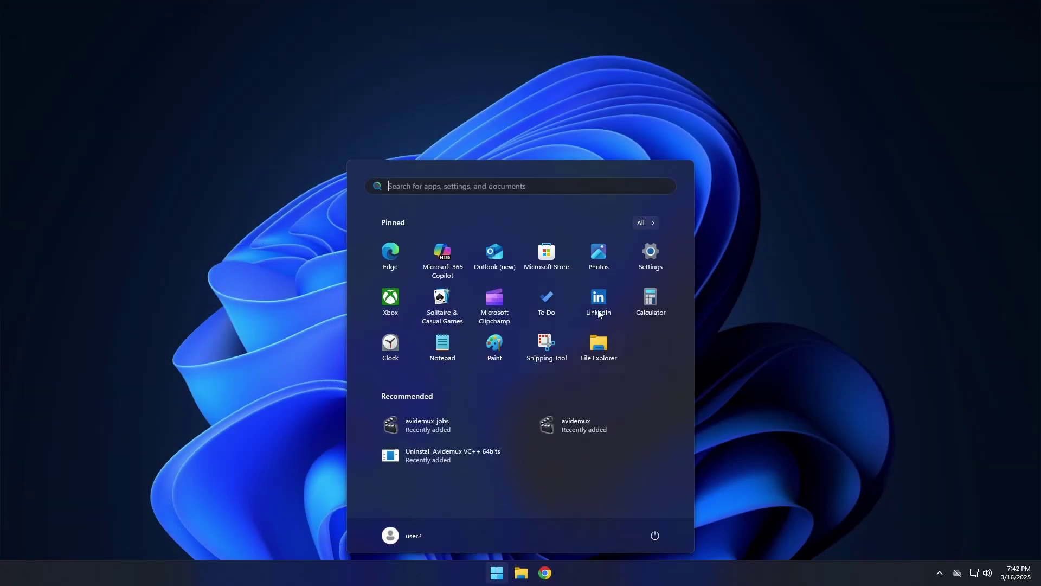
click(645, 221)
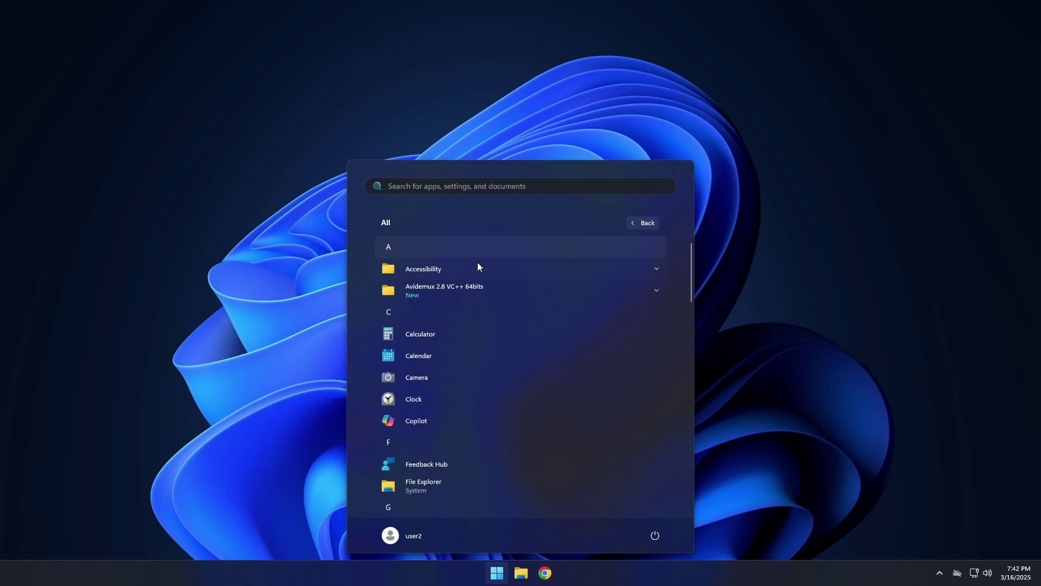
click(436, 292)
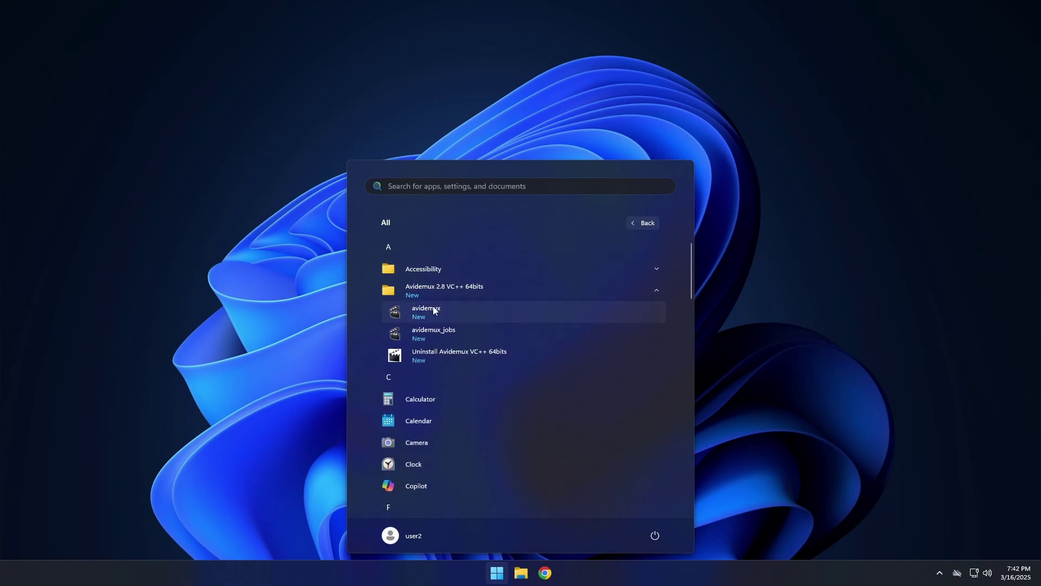
click(435, 310)
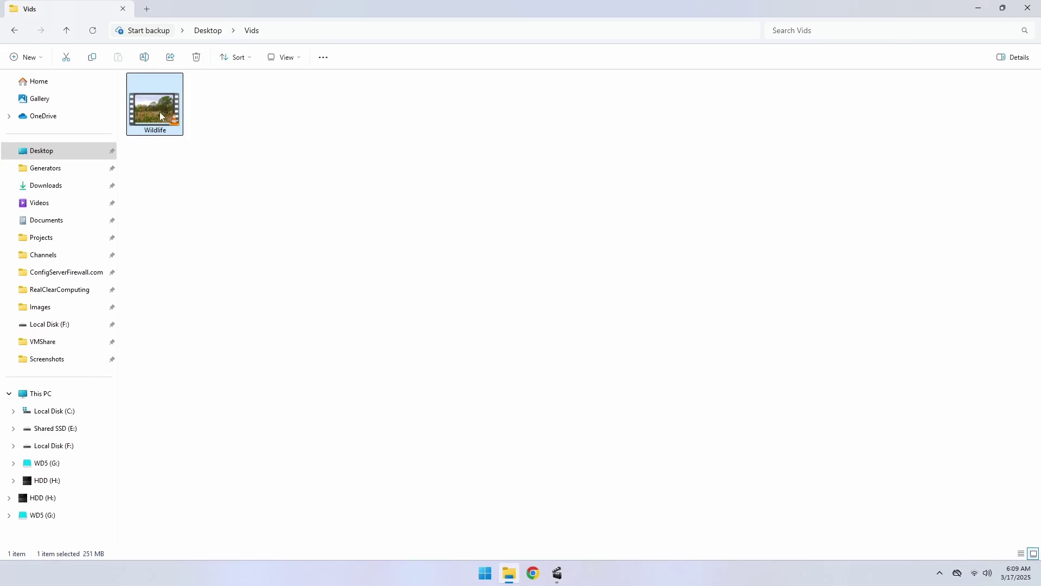
Drag Wildlife.mp4 from the Vids folder into Avidemux and maximize the Avidemux window.
click(561, 575)
drag(561, 575, 535, 306)
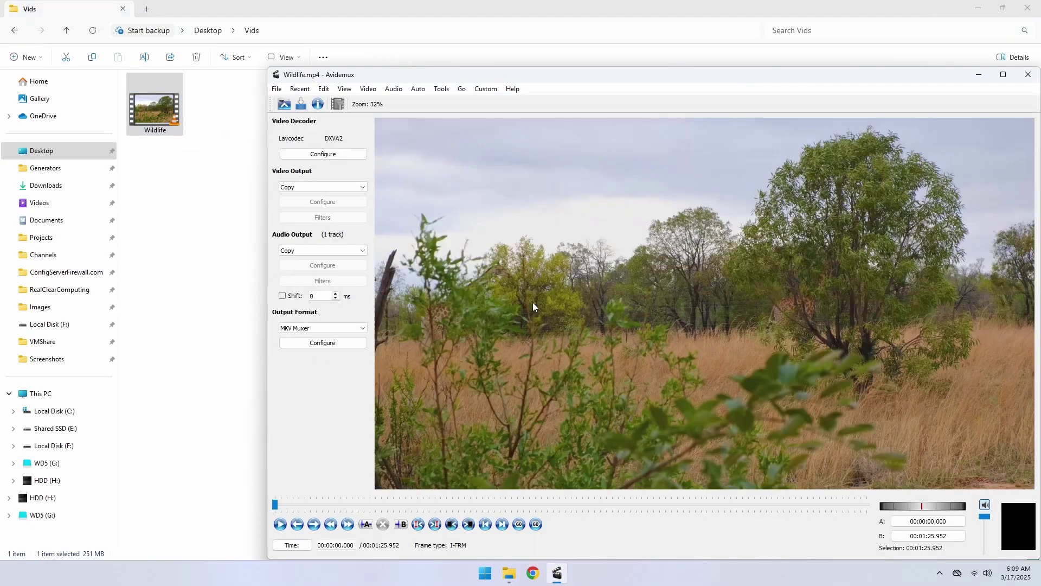
click(1007, 73)
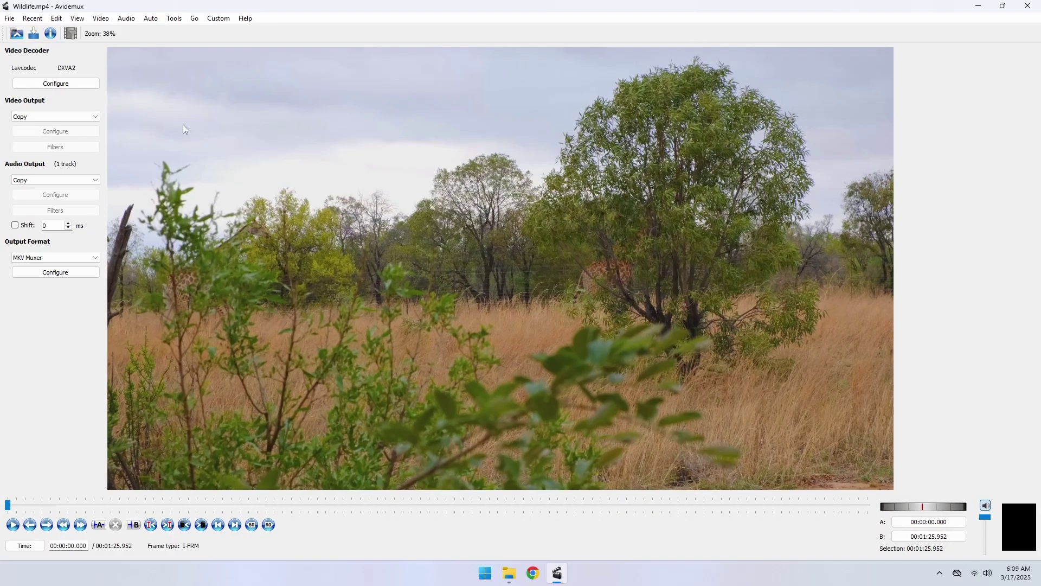
Leave video and audio output on Copy and switch the output format from MKV to MP4 Muxer.
click(98, 116)
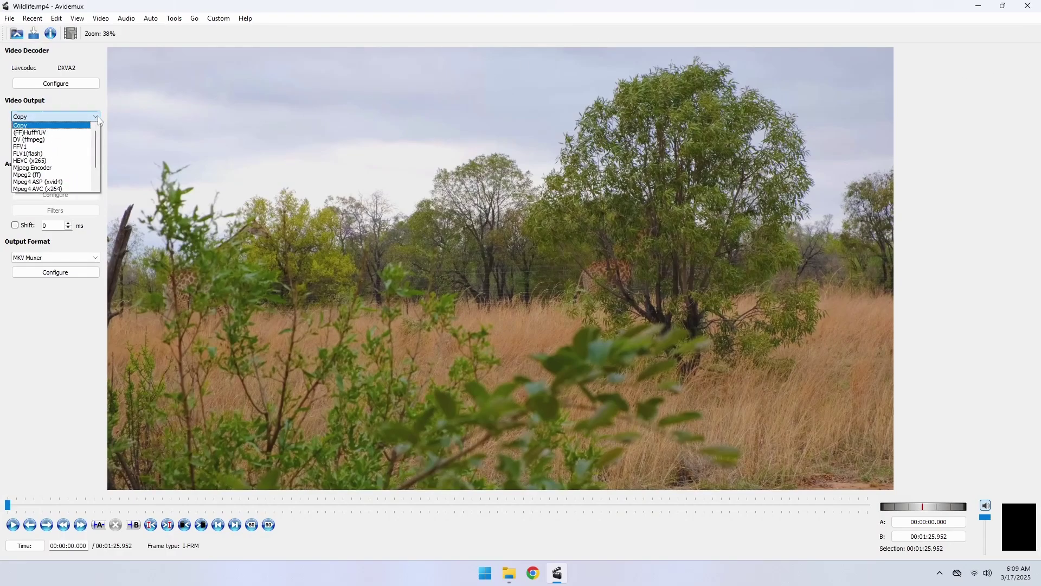
click(98, 116)
click(96, 181)
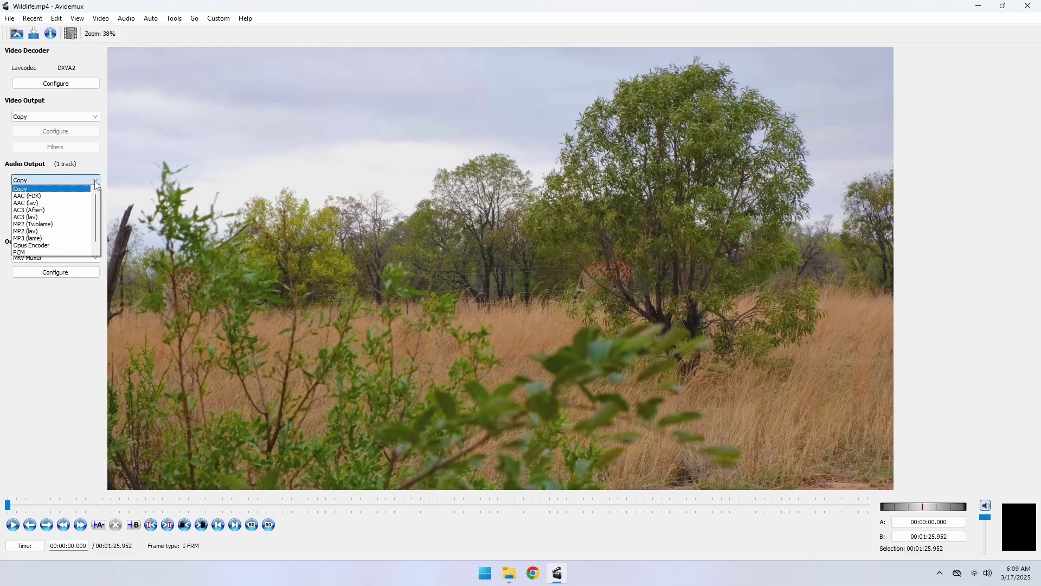
click(96, 185)
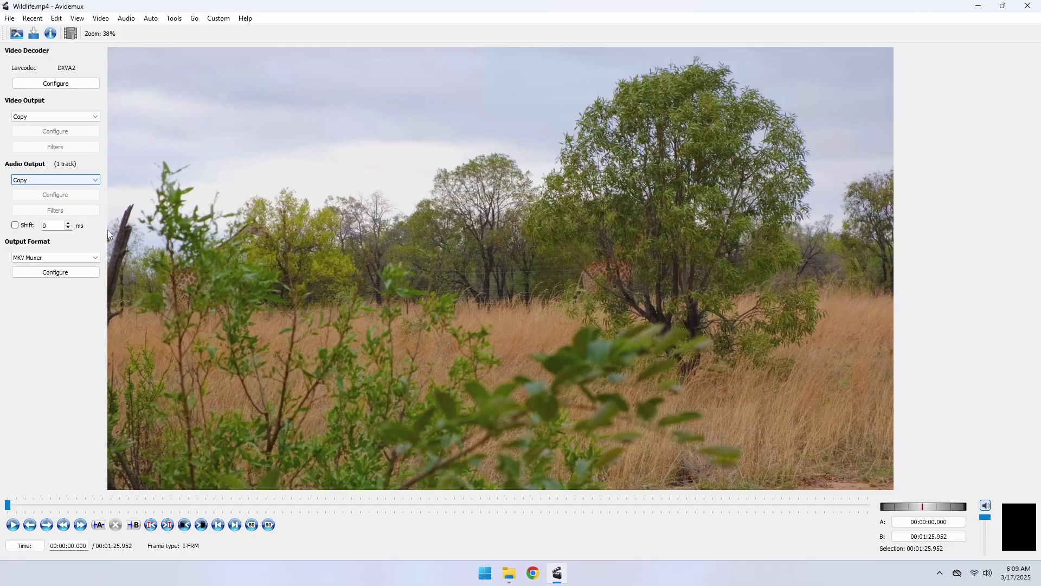
click(98, 259)
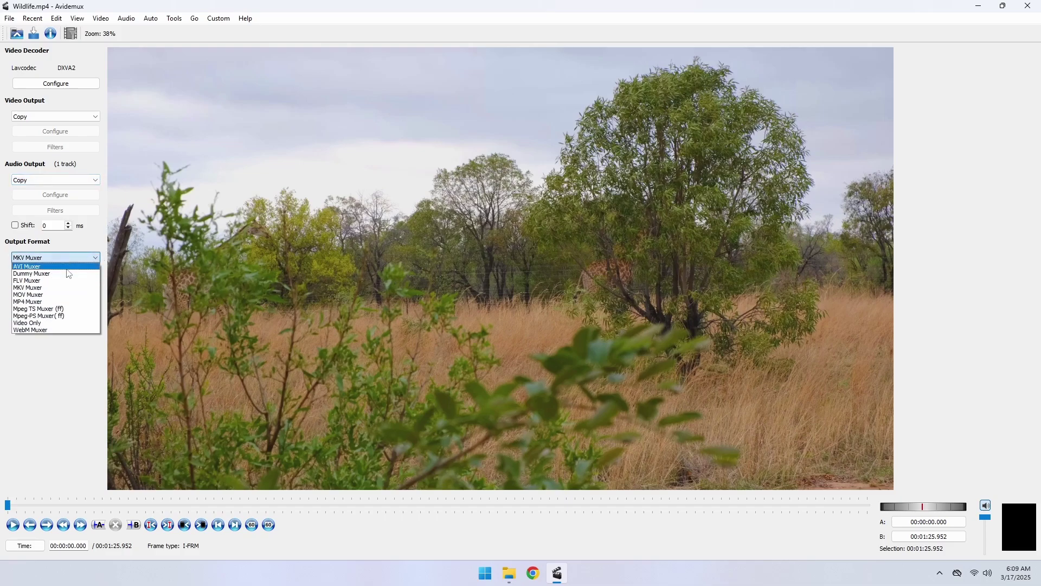
click(39, 303)
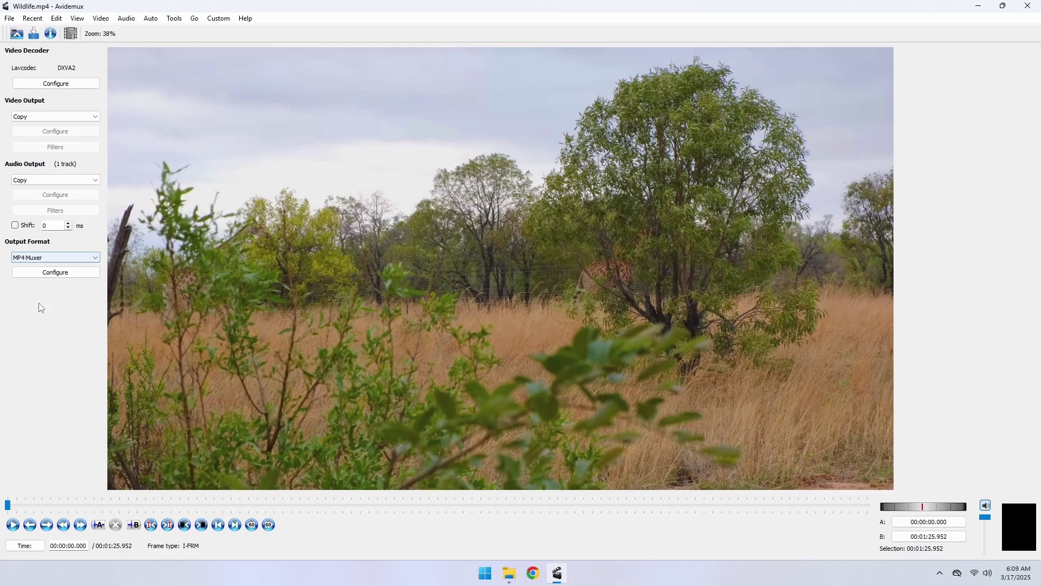
Step the video forward six frames from the start.
click(46, 525)
click(47, 524)
click(46, 524)
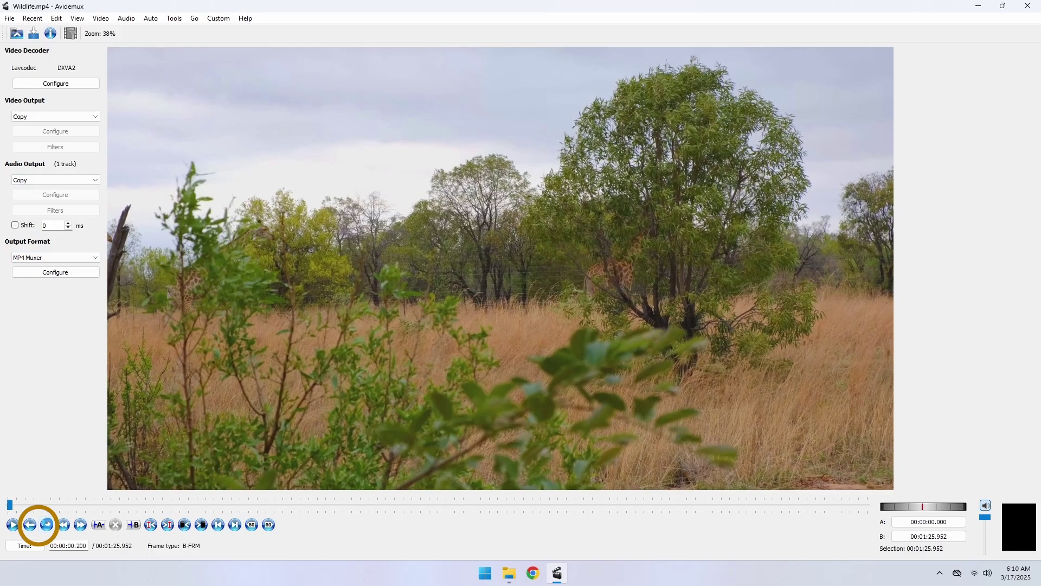
click(46, 524)
click(47, 525)
click(48, 525)
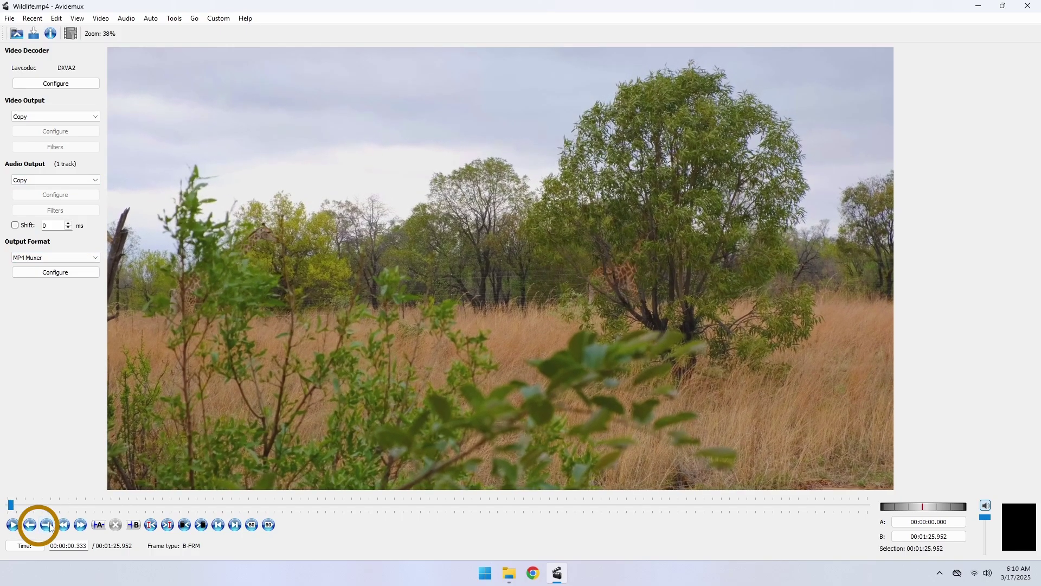
Jump by keyframes to 00:00:06.006 and set marker A there.
click(82, 525)
click(81, 526)
click(81, 526)
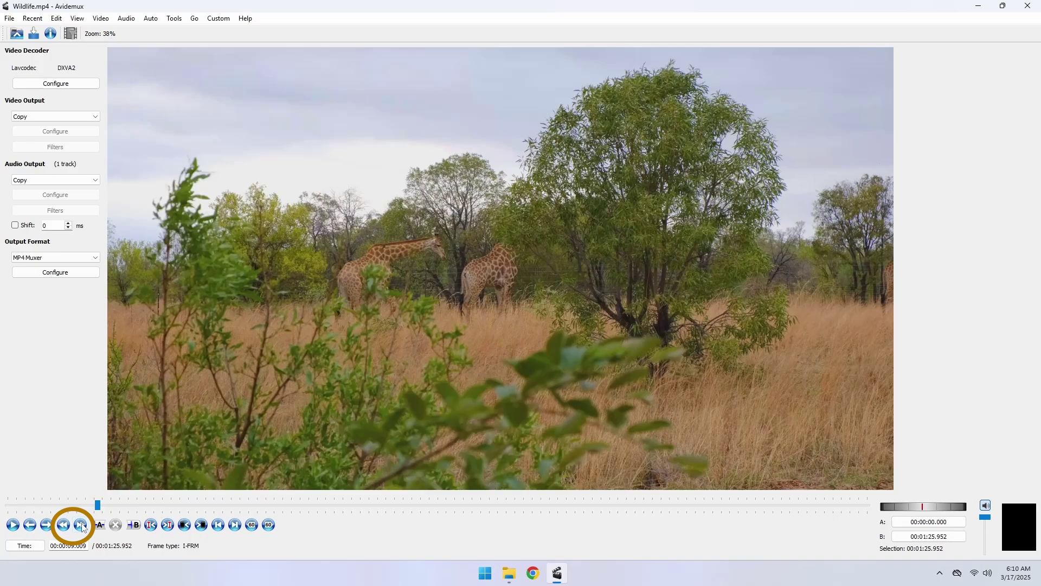
click(79, 527)
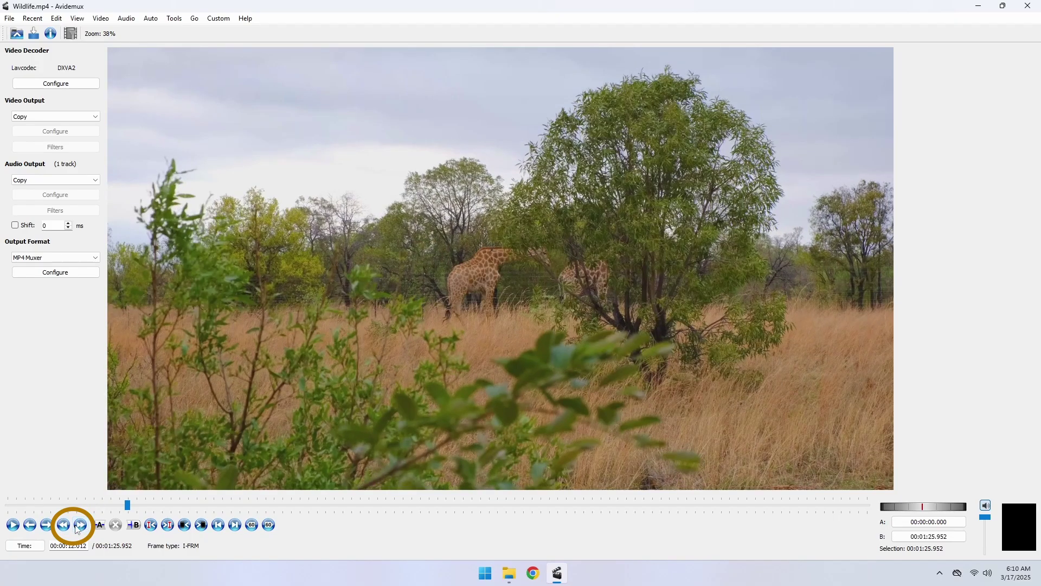
click(67, 529)
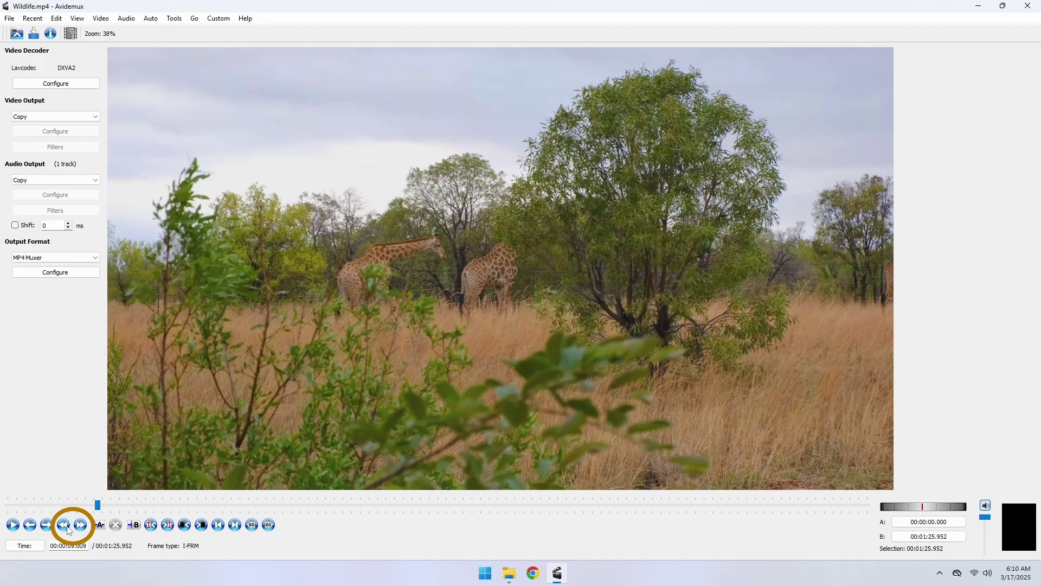
click(69, 531)
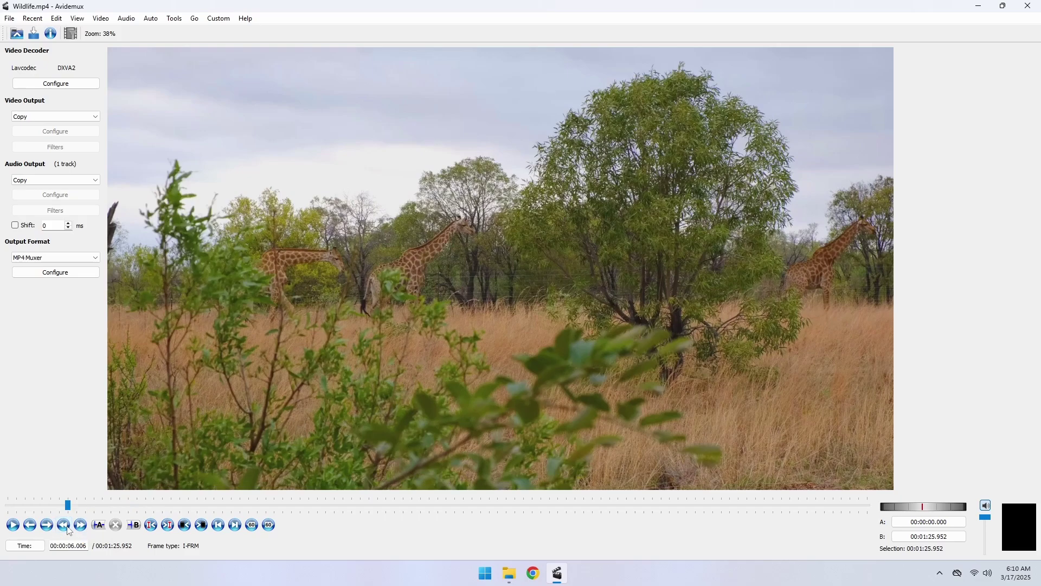
click(100, 526)
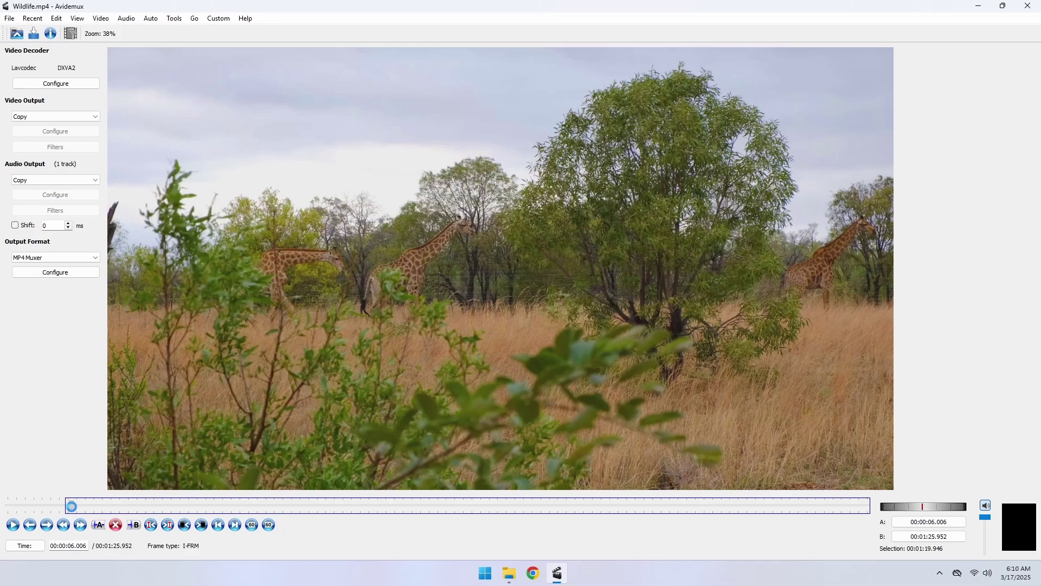
Move the playhead to 00:00:18.018 and set marker B there.
drag(68, 505, 202, 507)
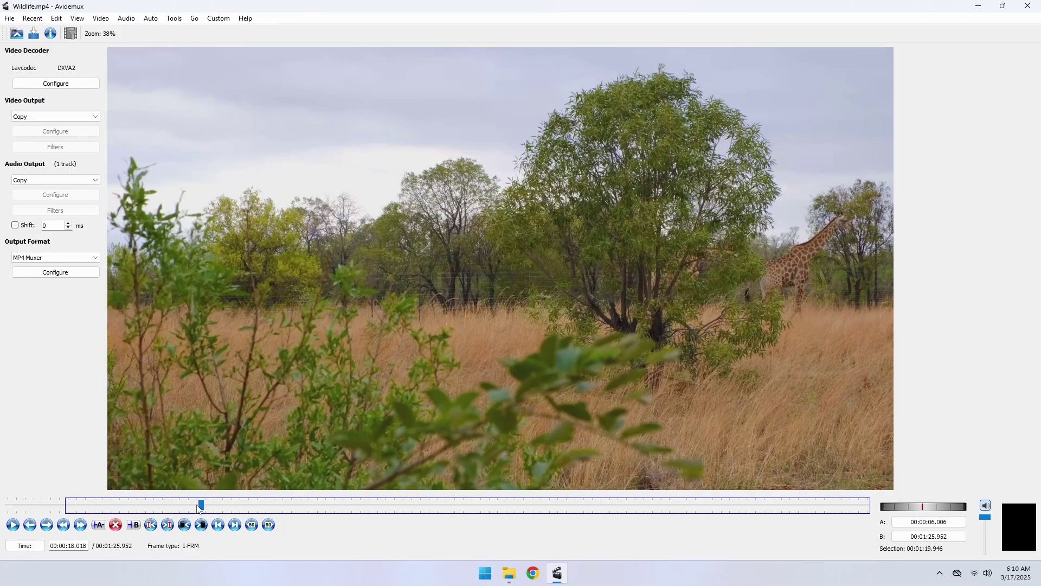
click(134, 526)
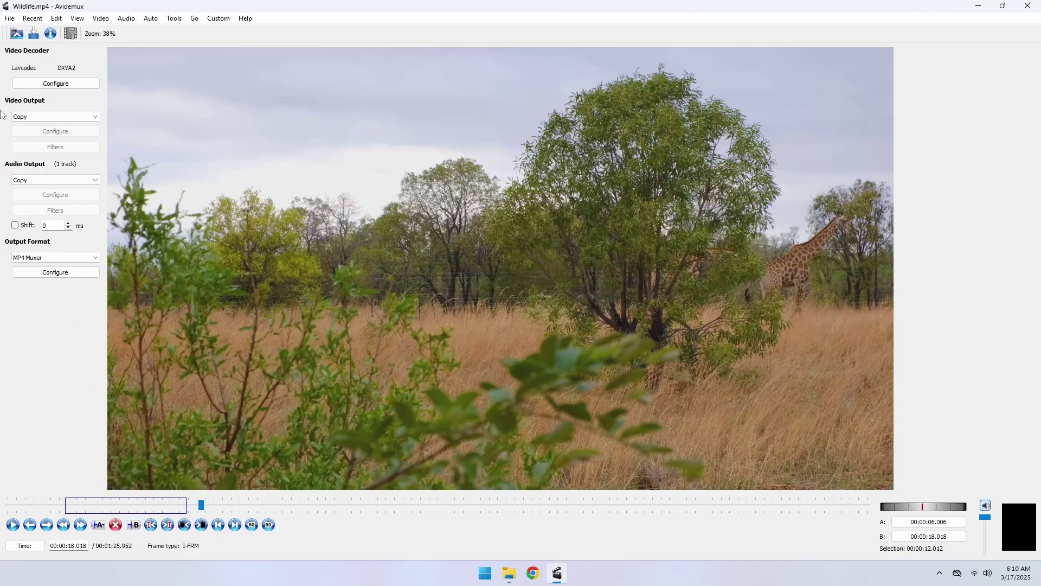
Save the trimmed 12-second selection under the file name 'edit 1'.
click(9, 18)
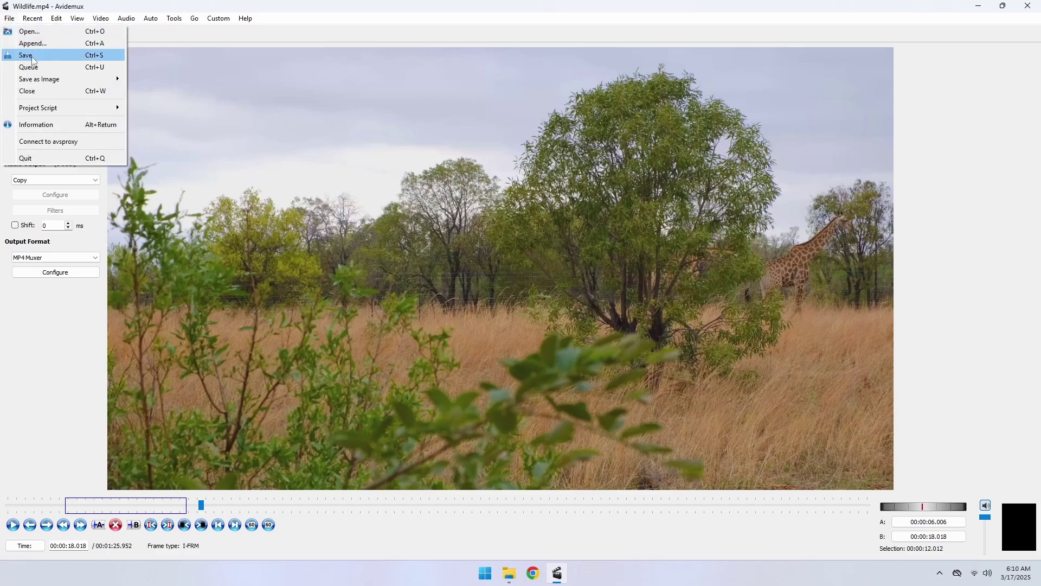
click(14, 22)
click(33, 35)
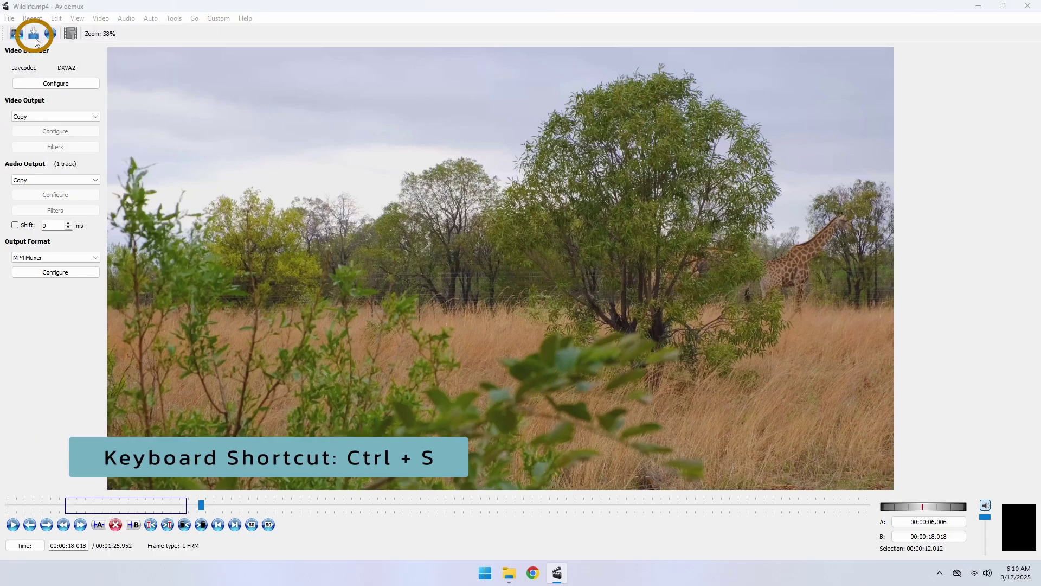
text(edit 1)
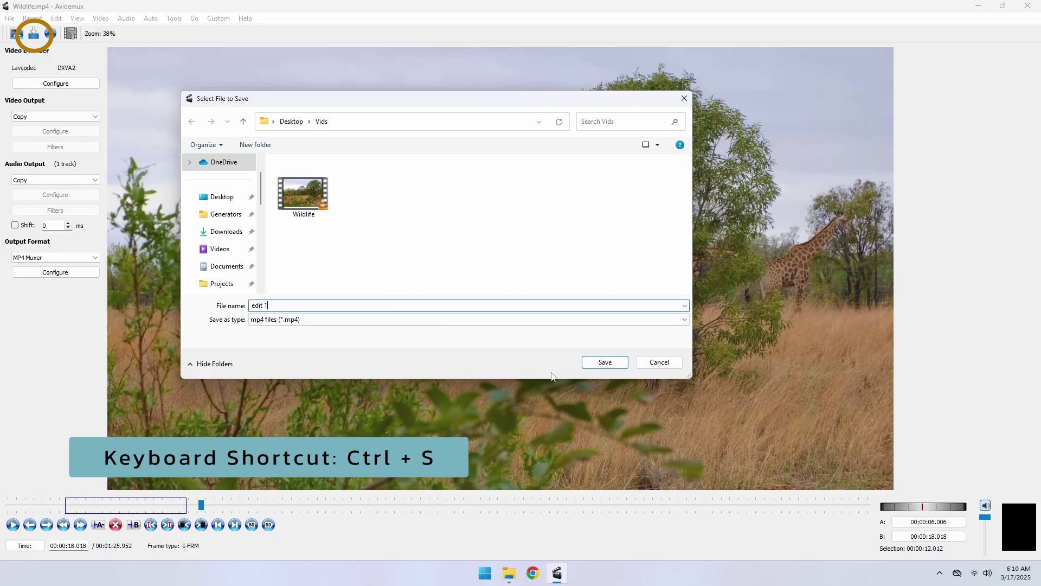
click(604, 361)
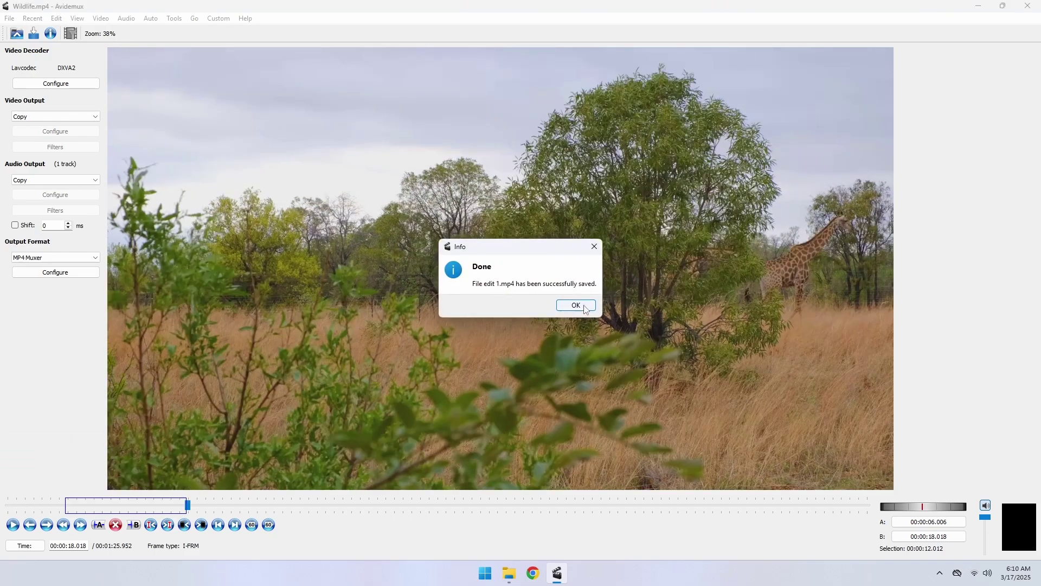
Dismiss the save confirmation and play edit 1 from the Vids folder.
click(582, 303)
click(508, 573)
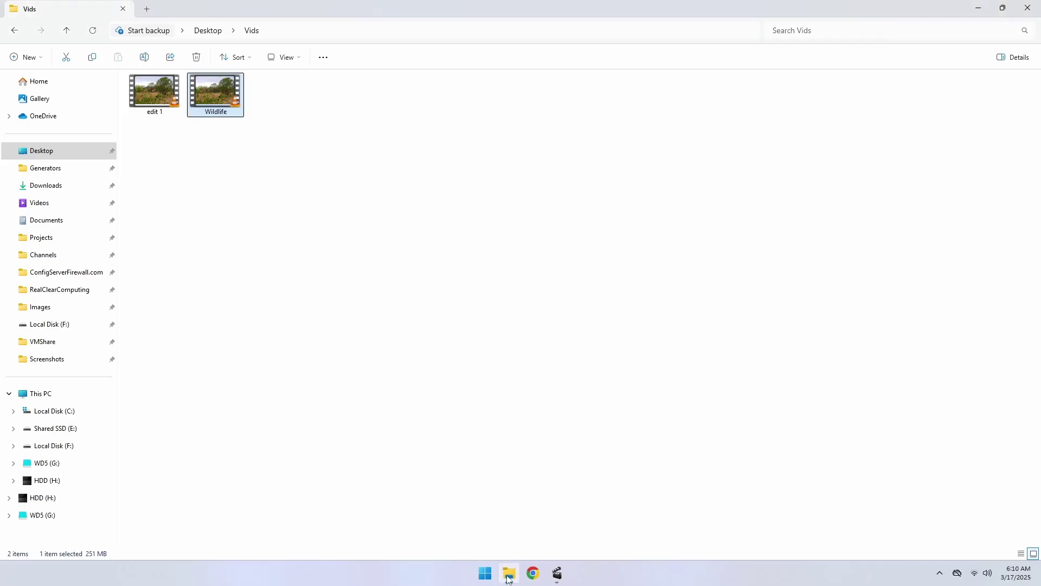
double_click(154, 98)
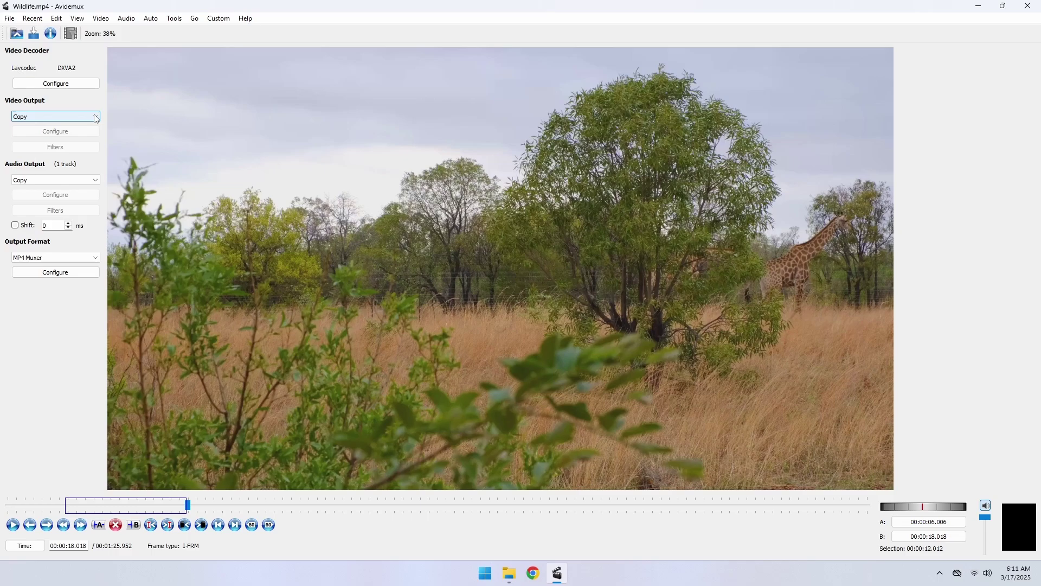
Set video output to Mpeg4 AVC (x264) and audio output to MP3 (lame).
click(96, 117)
drag(95, 148, 97, 165)
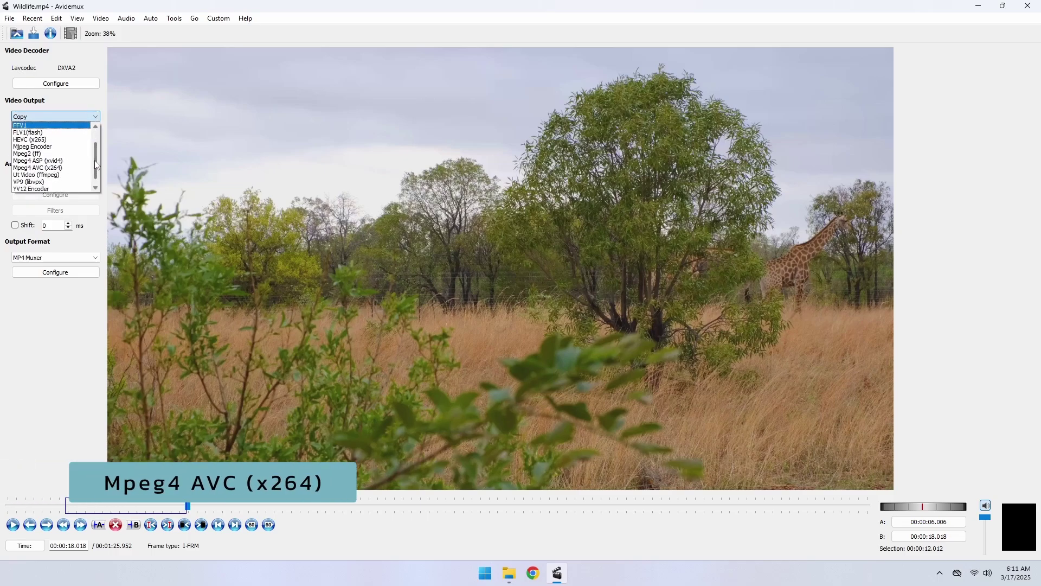
click(48, 169)
click(46, 179)
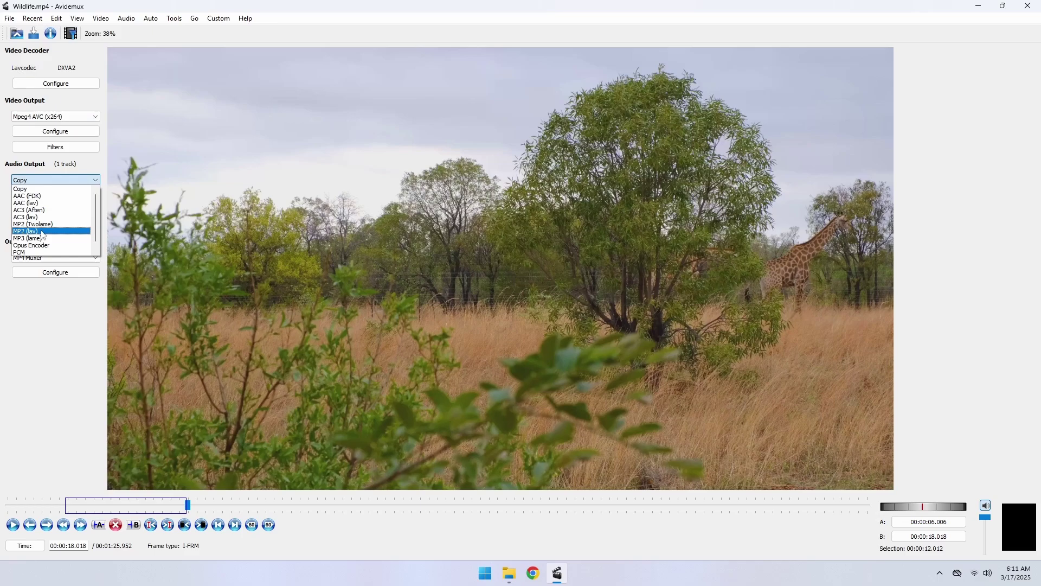
click(41, 239)
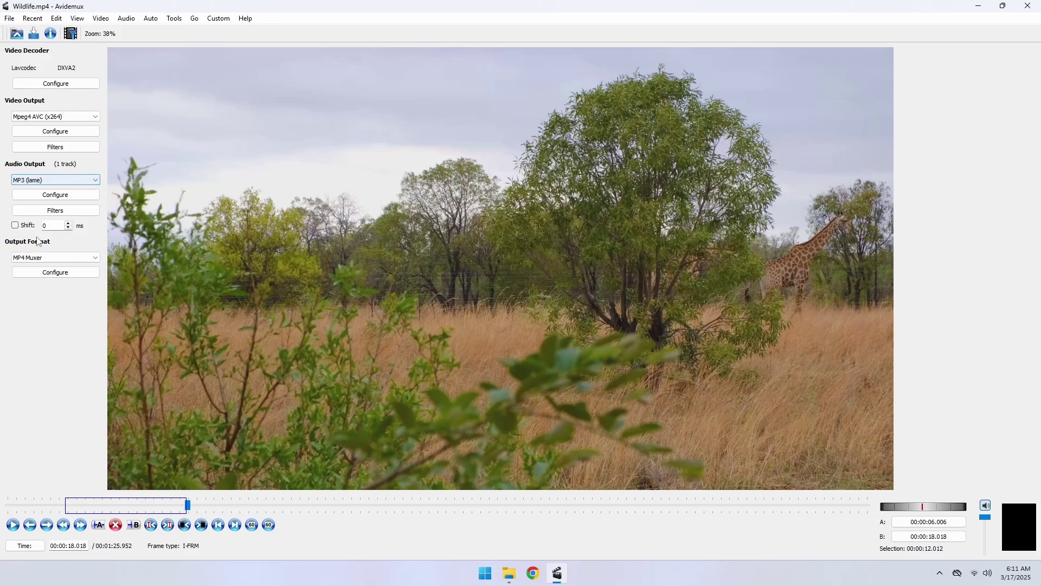
Save the re-encoded selection under the file name 'edit 2'.
click(33, 34)
text(edit)
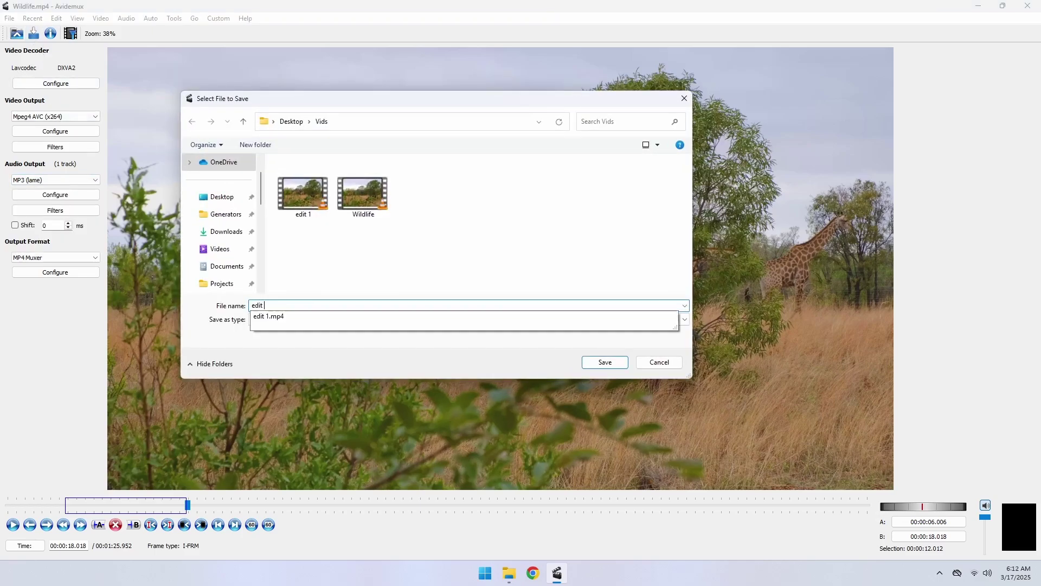
text( 2)
click(604, 361)
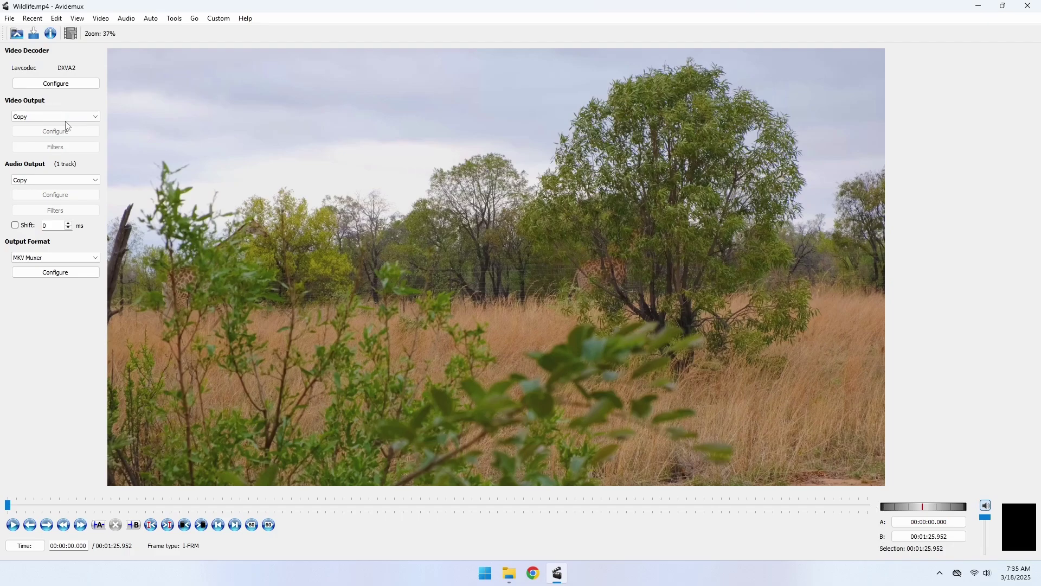
Set output to Mpeg4 AVC (x264) video, MP3 (lame) audio and MP4 Muxer.
click(64, 117)
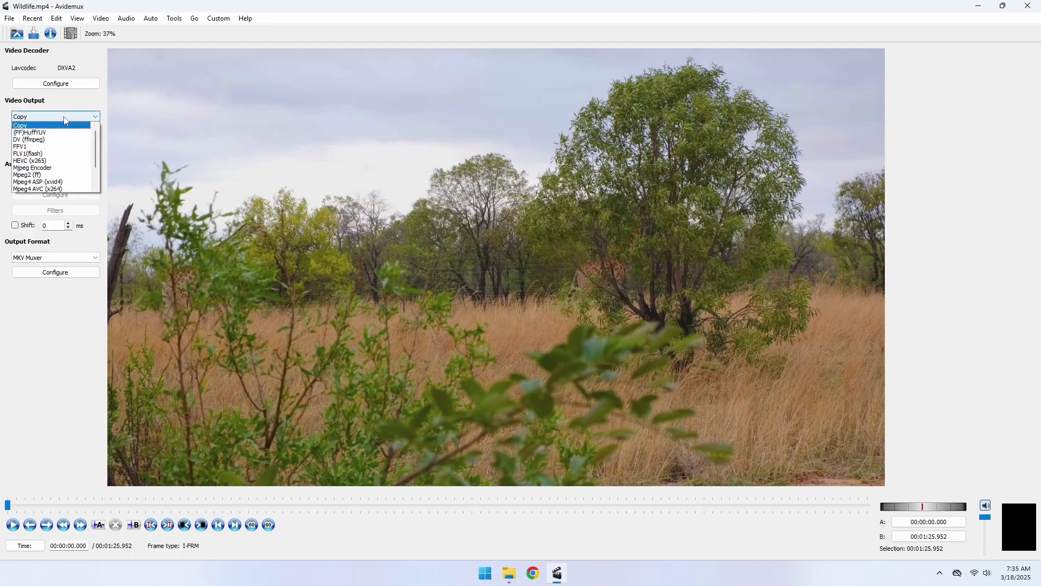
click(53, 189)
click(51, 182)
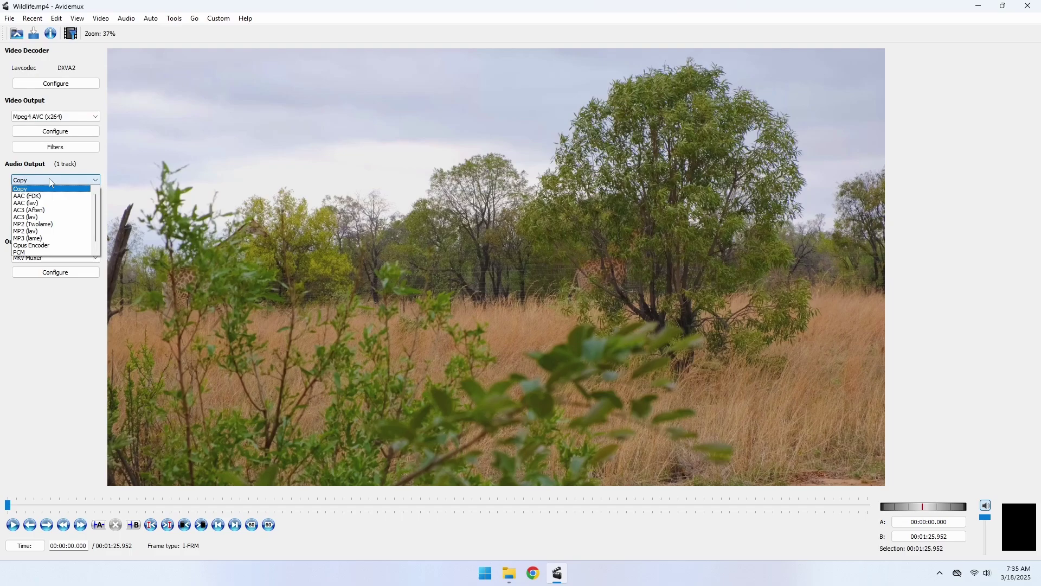
click(40, 238)
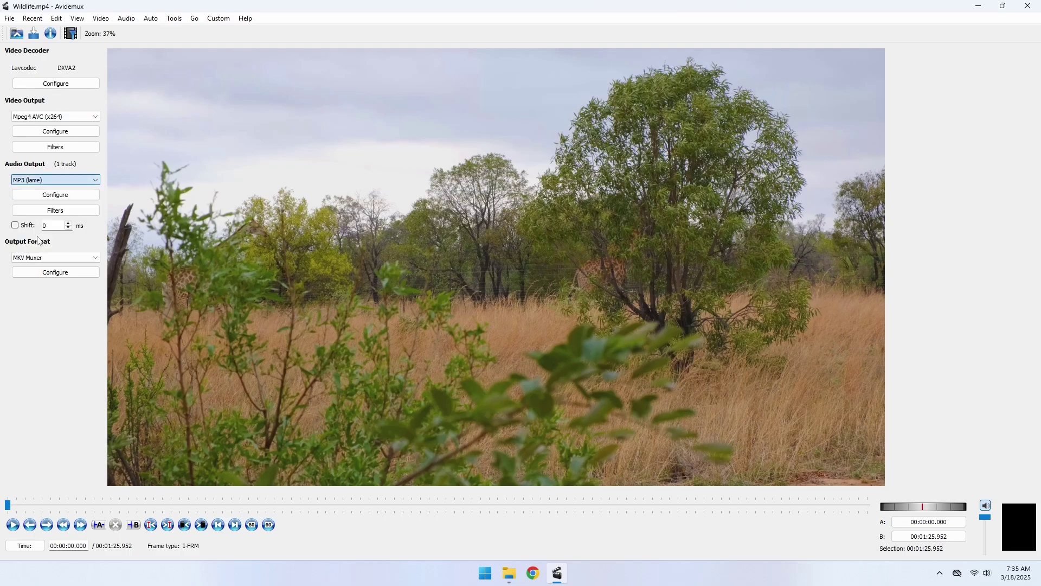
click(40, 257)
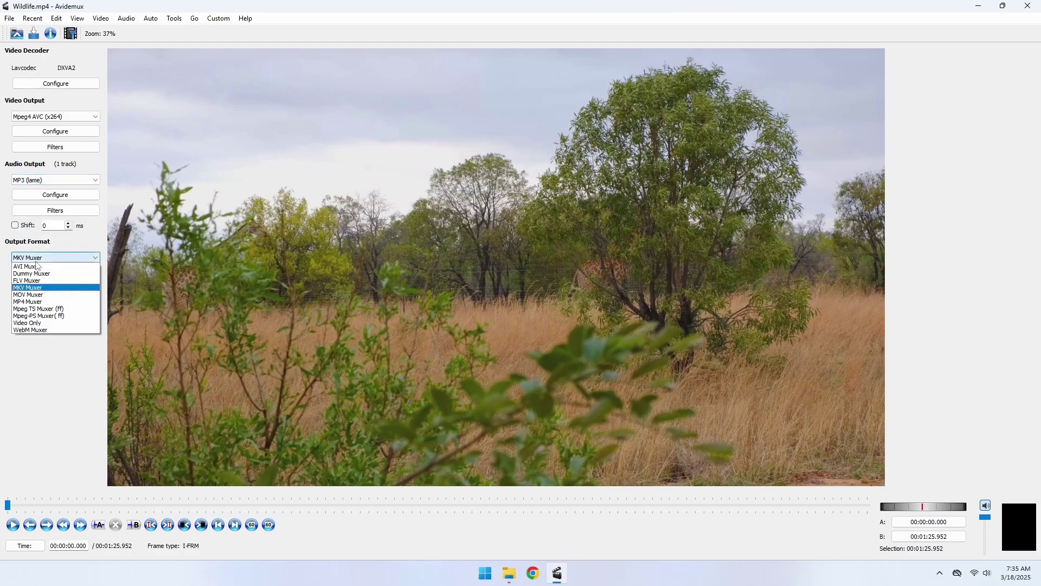
click(43, 302)
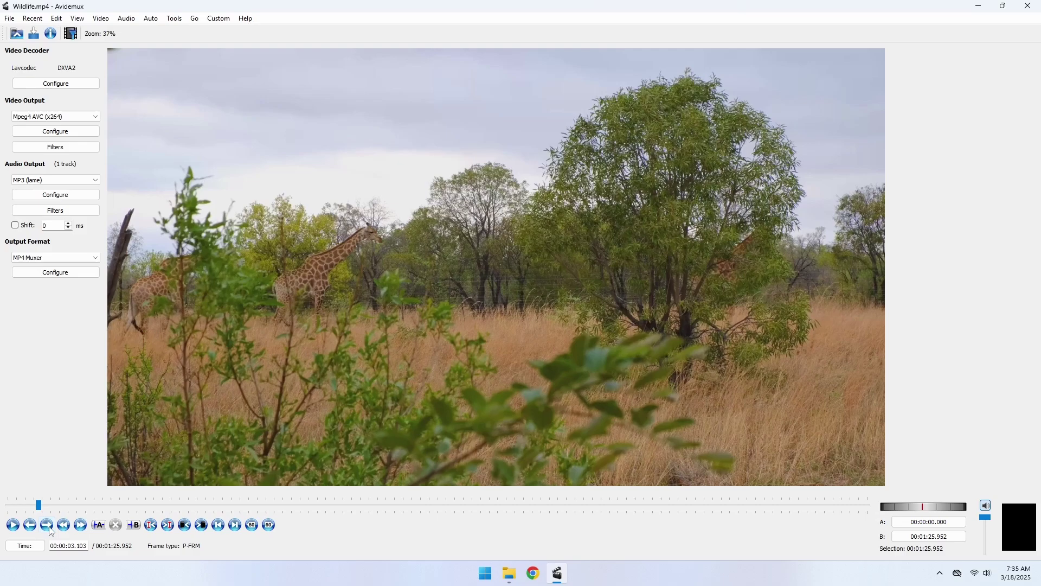
Cut out the stretch from 3.103 s to 6.006 s.
click(99, 525)
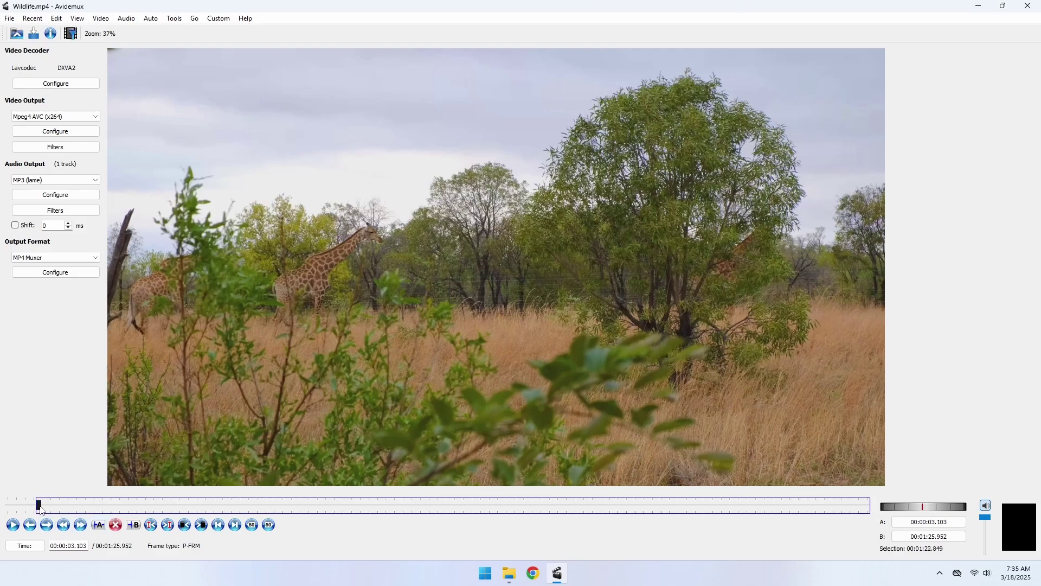
drag(39, 505, 67, 505)
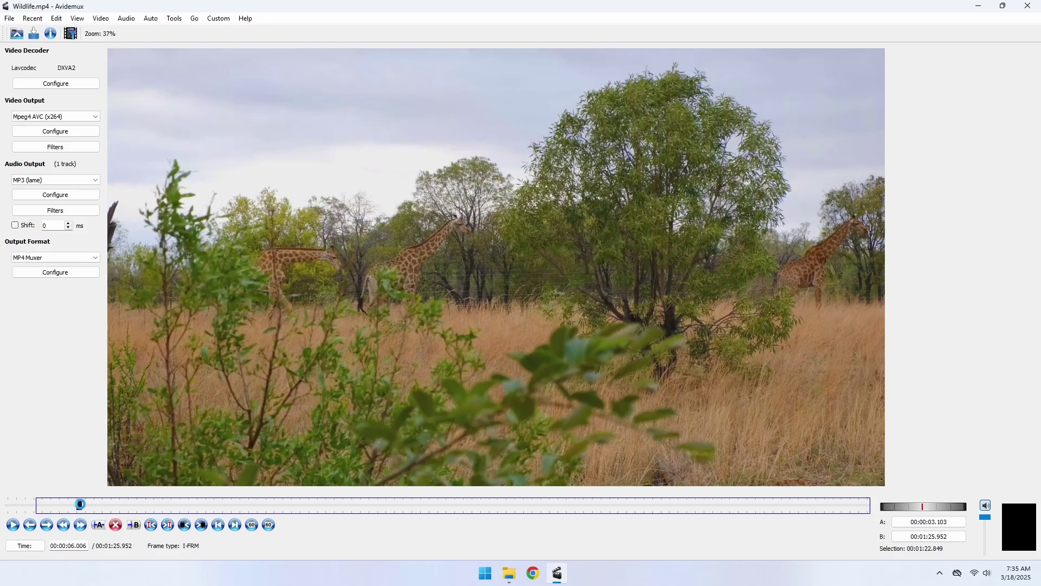
click(47, 524)
click(133, 525)
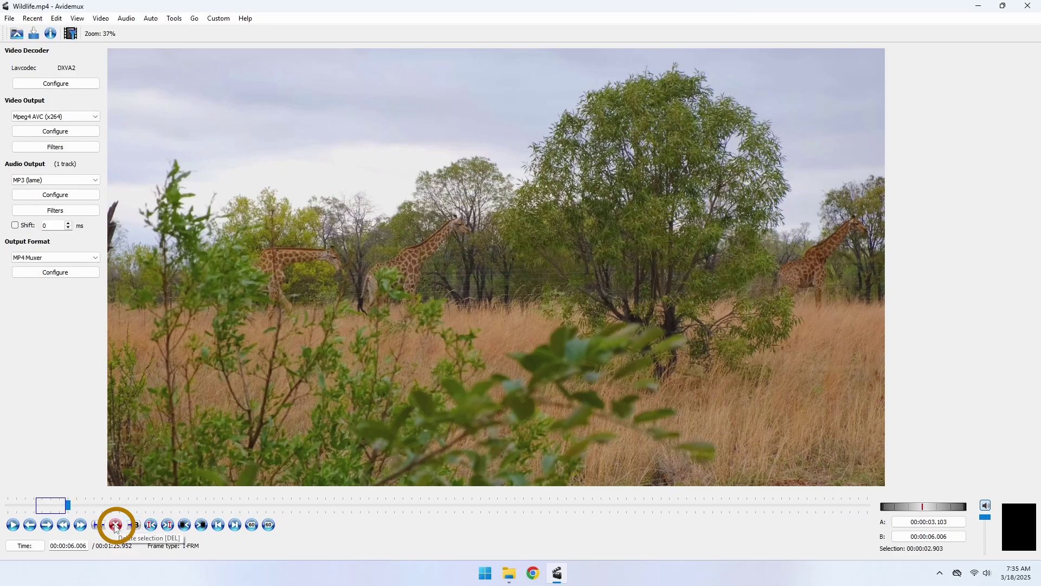
click(116, 529)
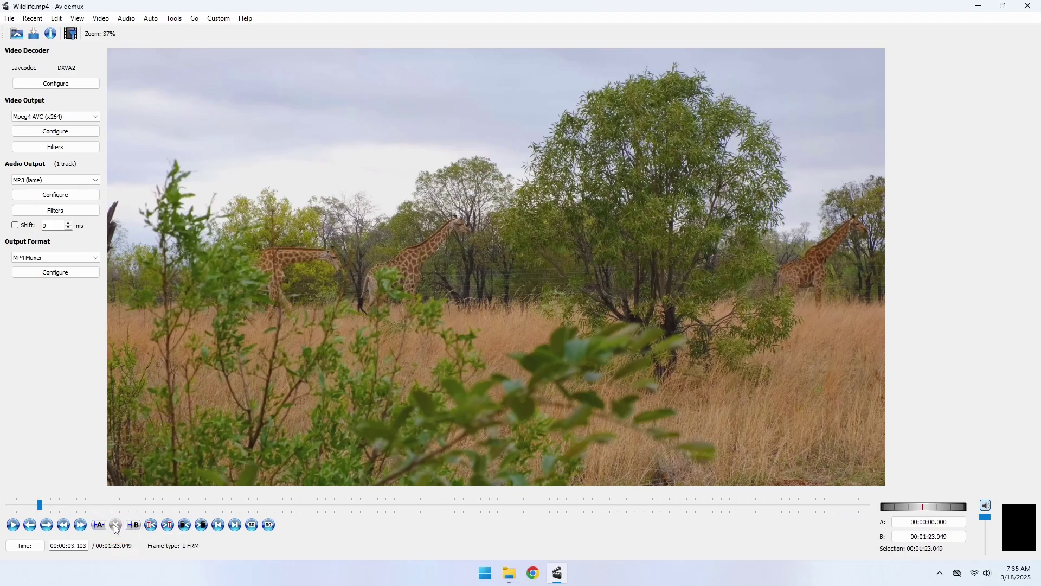
Cut out the stretch from 6.239 s to 39.038 s.
mouse_move(56, 504)
mouse_down()
mouse_move(86, 504)
mouse_move(72, 505)
mouse_up()
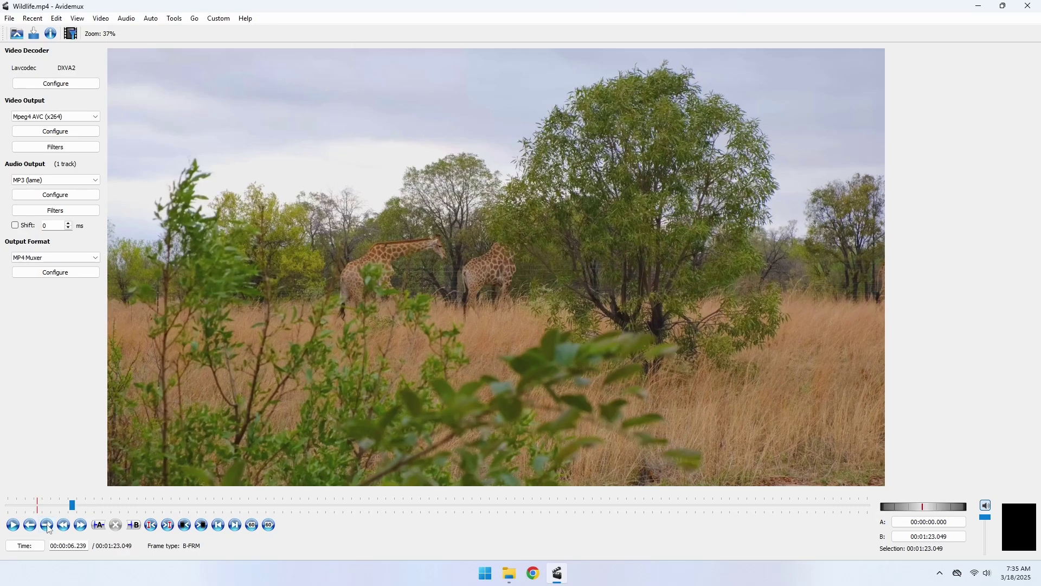
click(99, 525)
drag(72, 507, 438, 521)
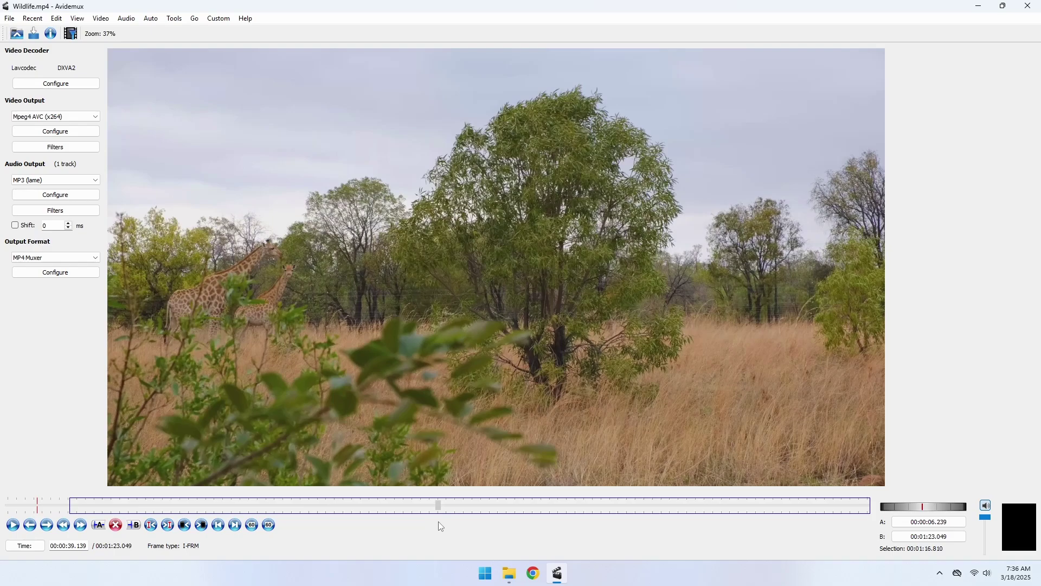
click(134, 524)
click(116, 525)
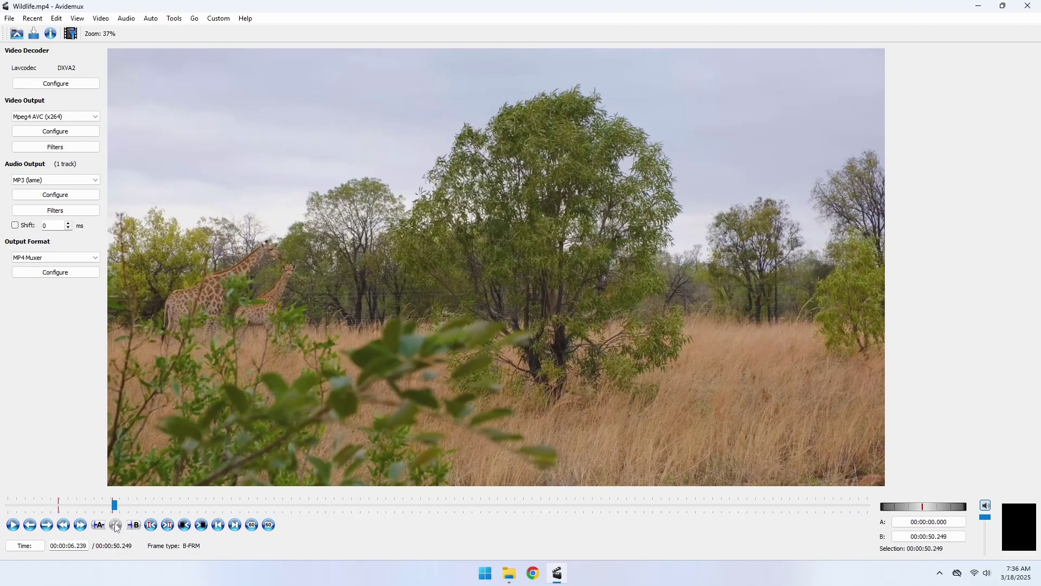
Save the edited video as 'edit 4'.
click(34, 34)
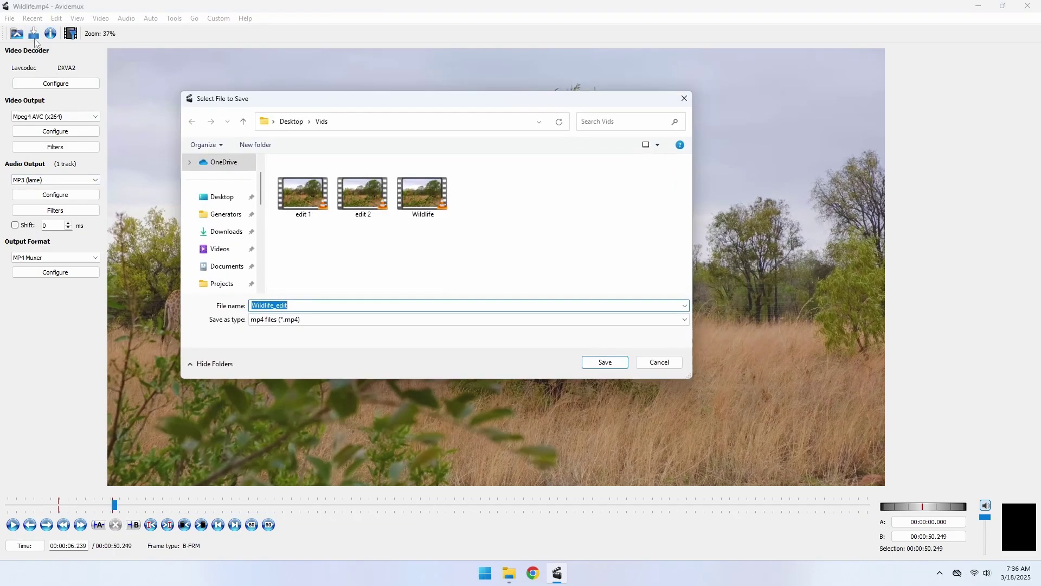
text(edit 4)
click(593, 363)
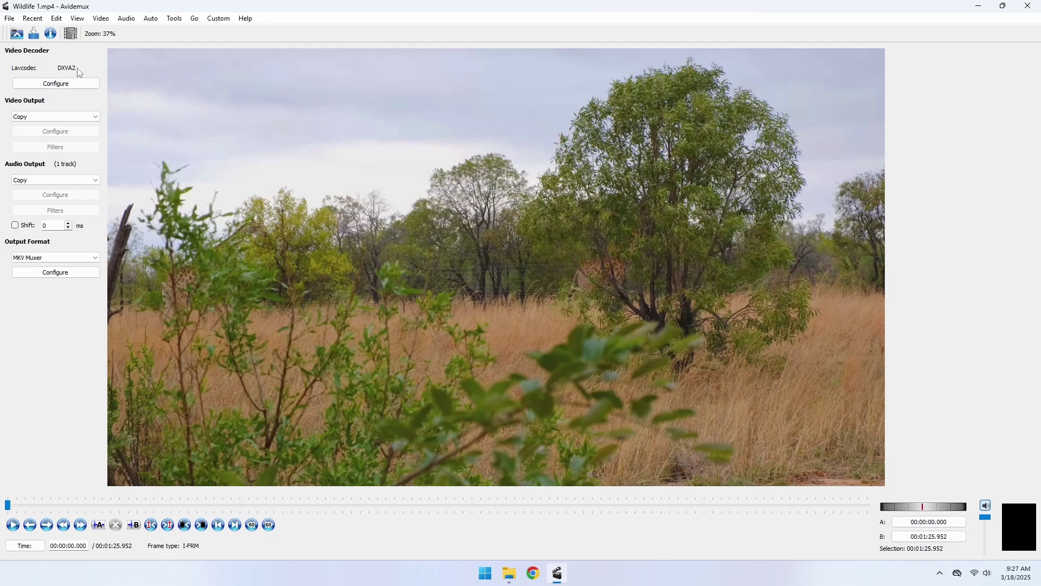
Close Wildlife 1.mp4 and drag Wildlife 2.mp4 from the Vids folder into Avidemux.
click(10, 19)
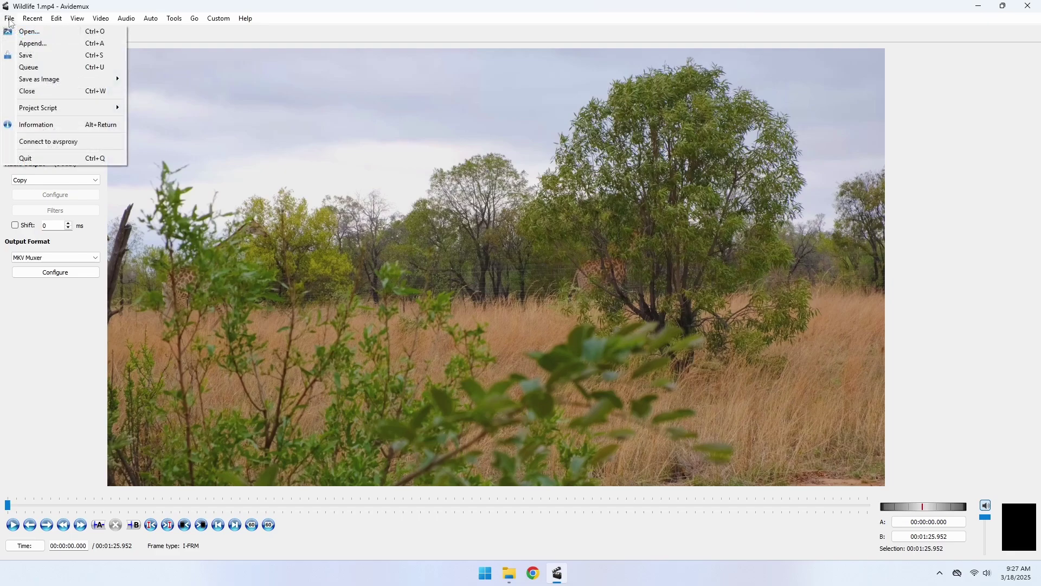
click(32, 92)
click(507, 578)
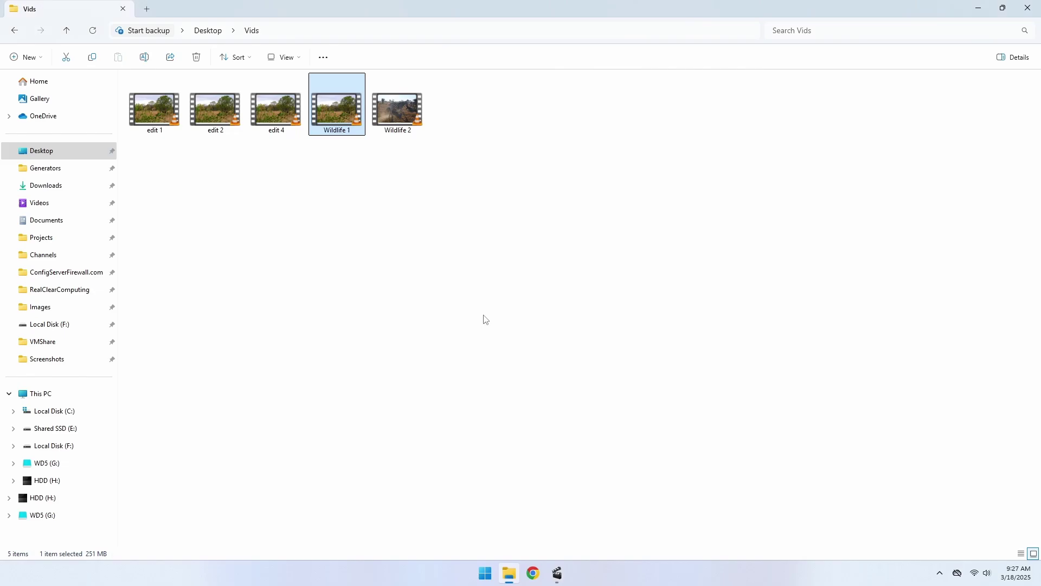
drag(398, 108, 521, 375)
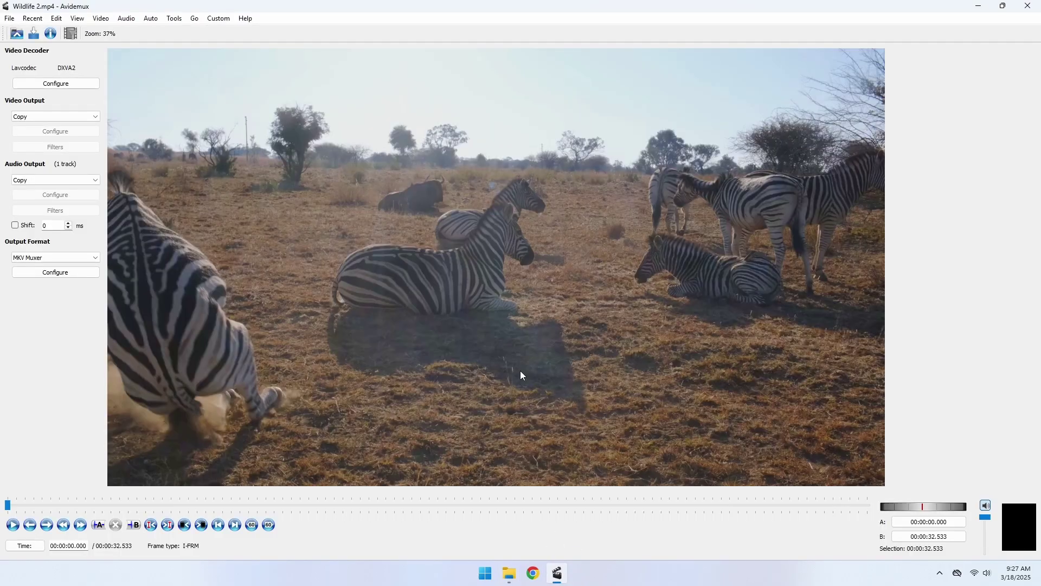